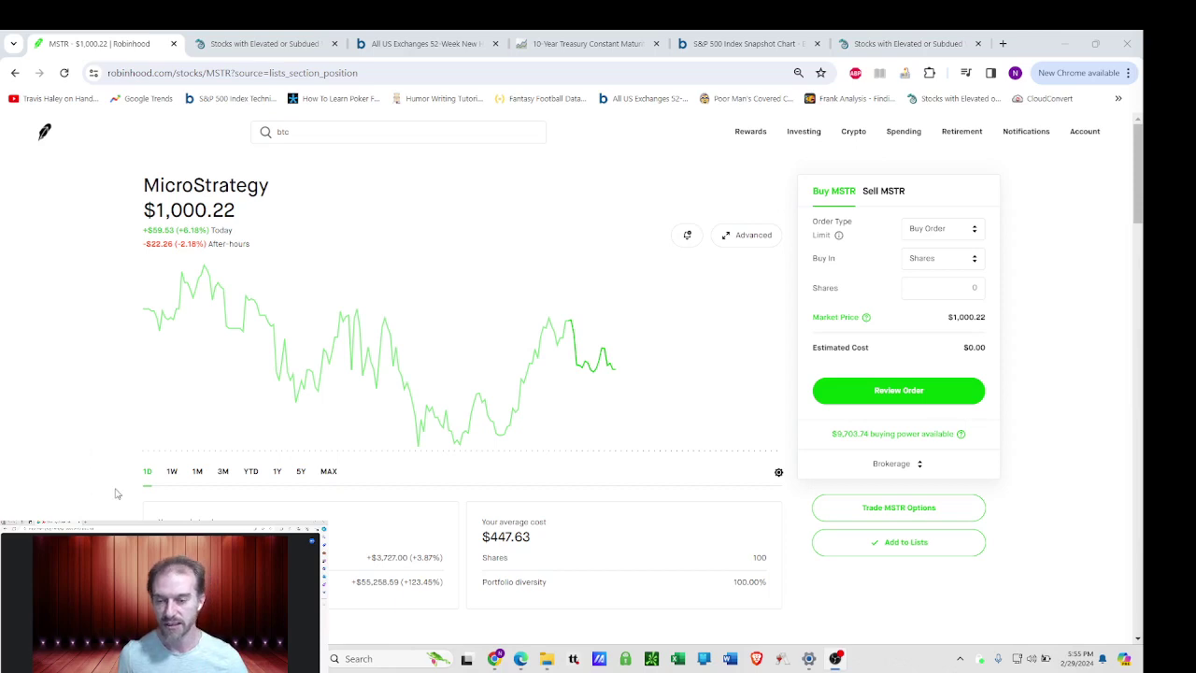
Show MicroStrategy's three-month price chart, and look up Bitcoin to view its three-month chart for comparison.
{"action": "left_click", "coordinate": [223, 473]}
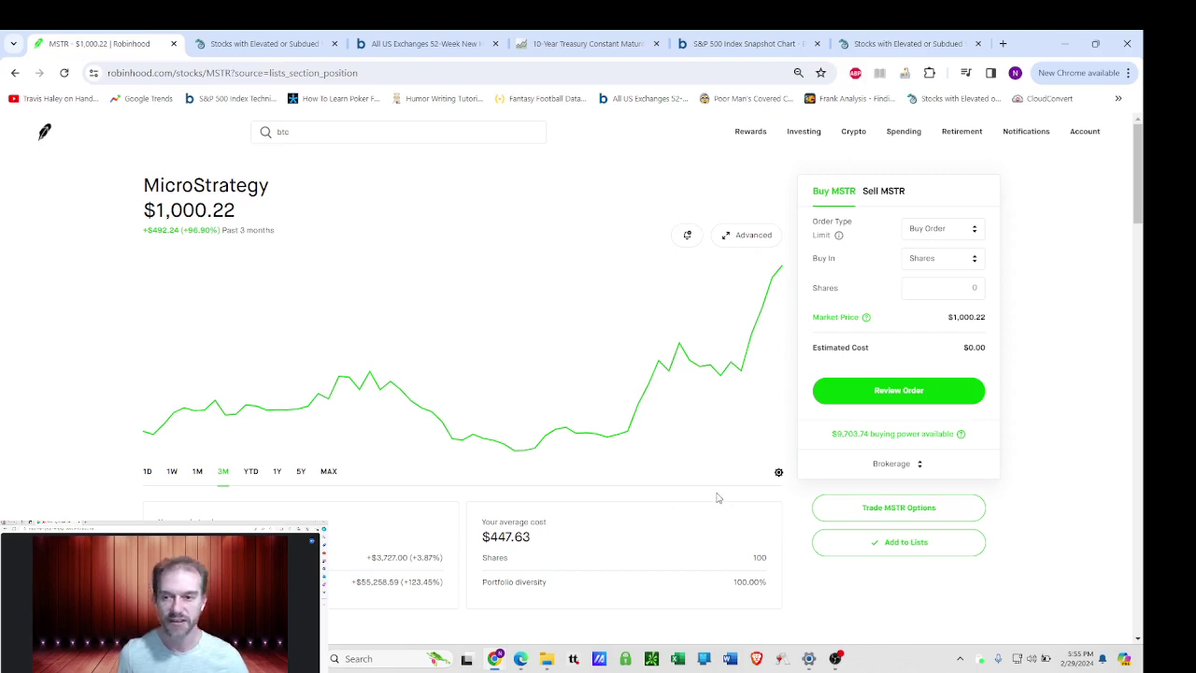
{"action": "left_click", "coordinate": [376, 140]}
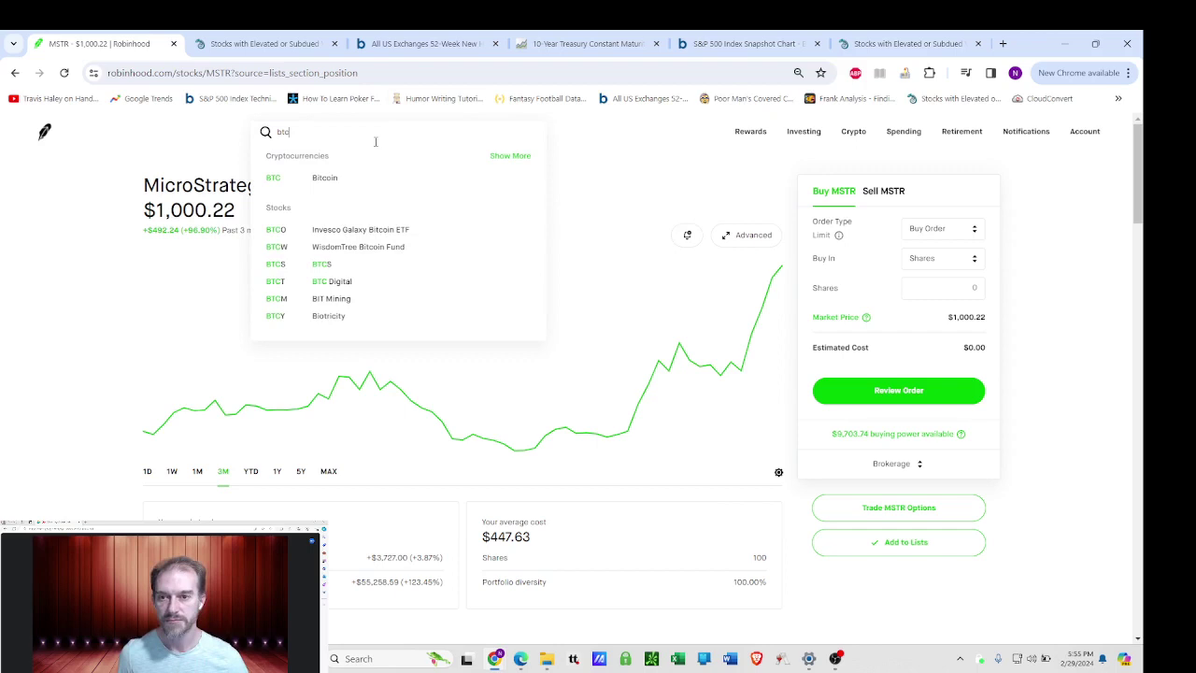
{"action": "left_click", "coordinate": [342, 177]}
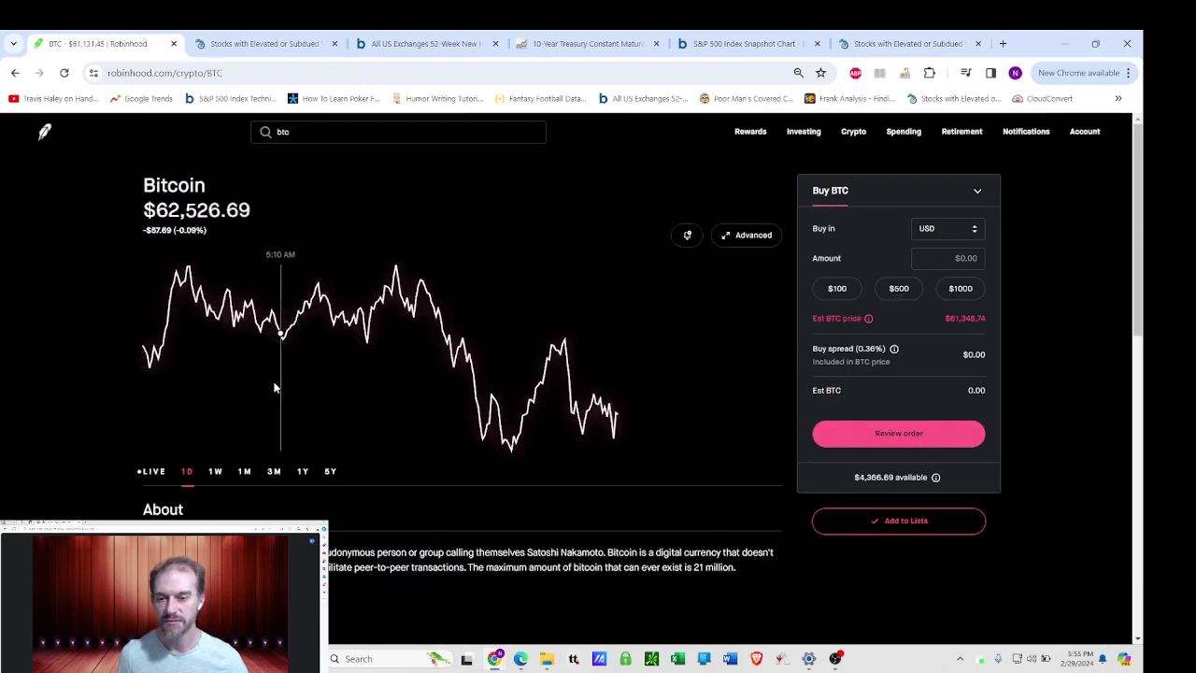
{"action": "left_click", "coordinate": [274, 471]}
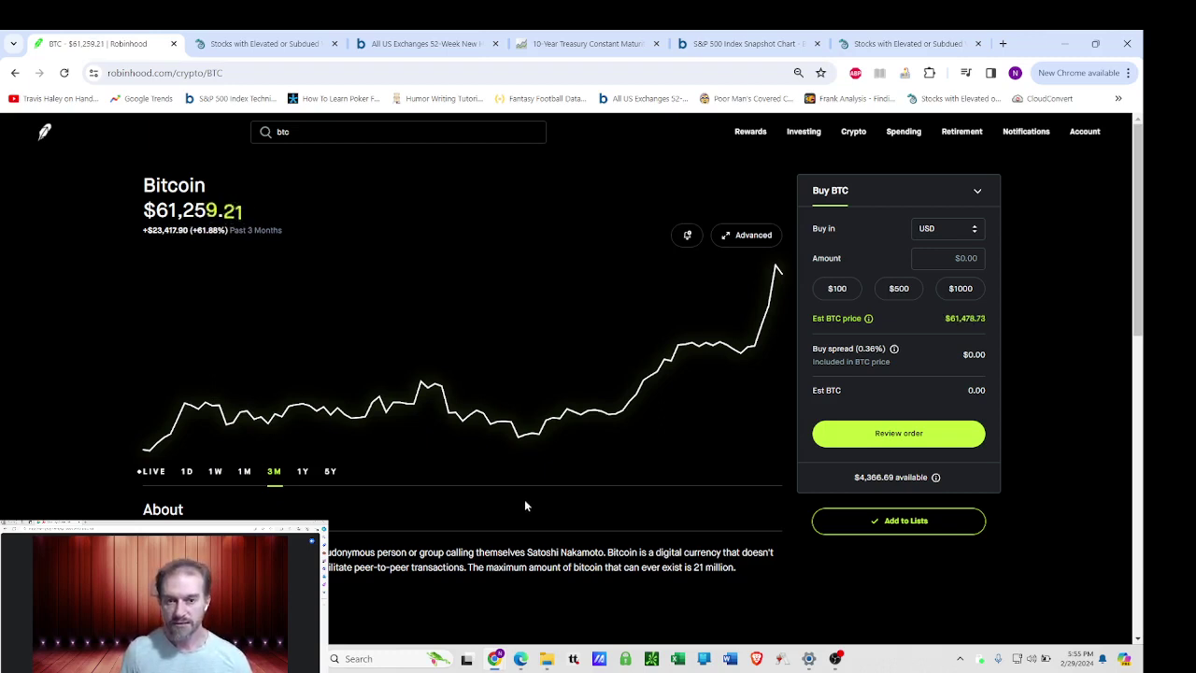
Return to the MicroStrategy stock page and examine the 100-share position alongside the sold MSTR $720 call expiring 3/1.
{"action": "left_click", "coordinate": [16, 74]}
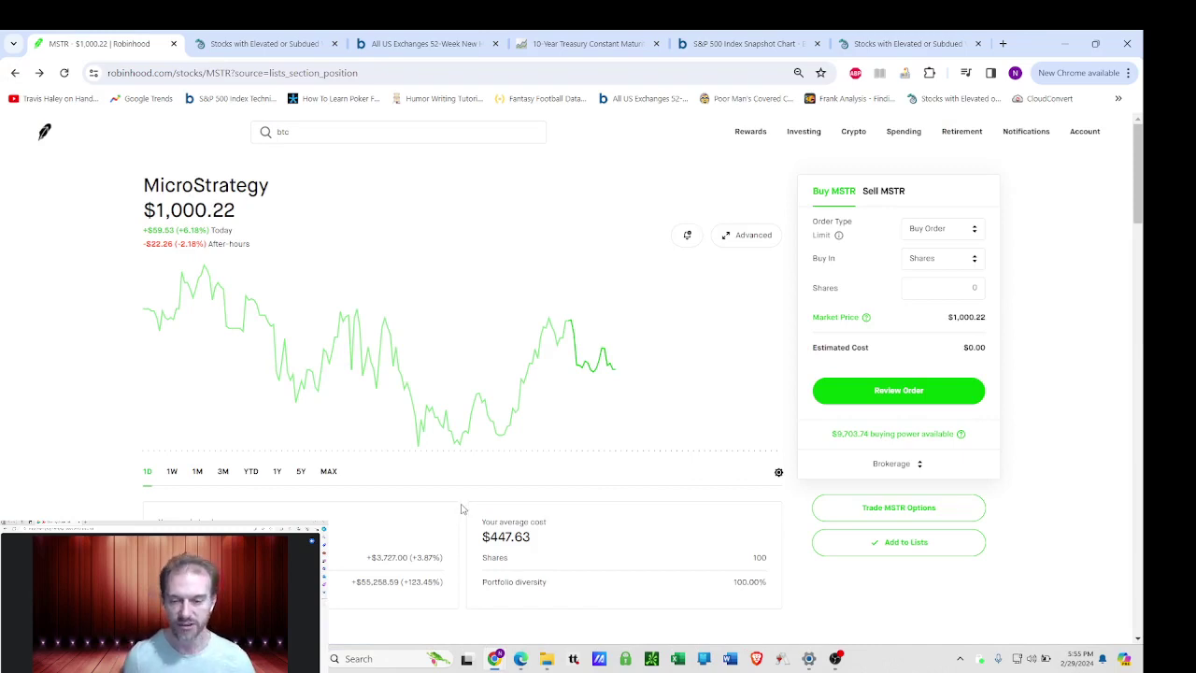
{"action": "scroll", "coordinate": [514, 495], "scroll_direction": "down", "scroll_amount": 3}
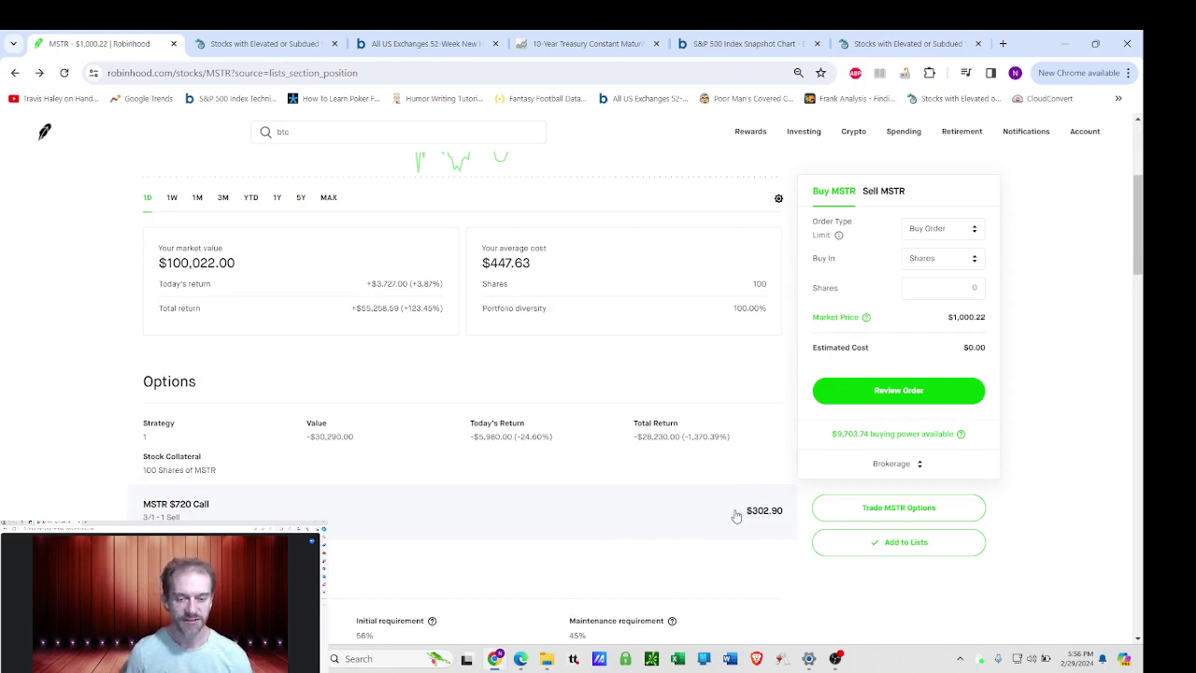
{"action": "scroll", "coordinate": [736, 516], "scroll_direction": "up", "scroll_amount": 3}
{"action": "scroll", "coordinate": [734, 514], "scroll_direction": "down", "scroll_amount": 3}
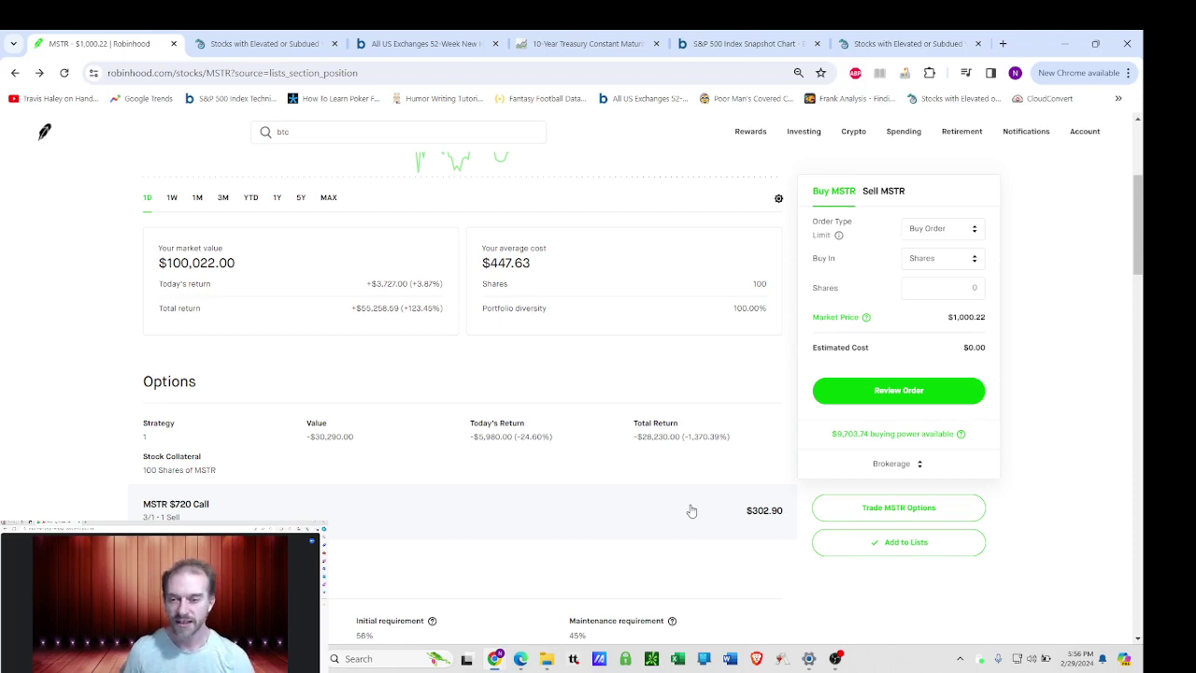
{"action": "scroll", "coordinate": [683, 512], "scroll_direction": "up", "scroll_amount": 1}
{"action": "scroll", "coordinate": [683, 512], "scroll_direction": "down", "scroll_amount": 1}
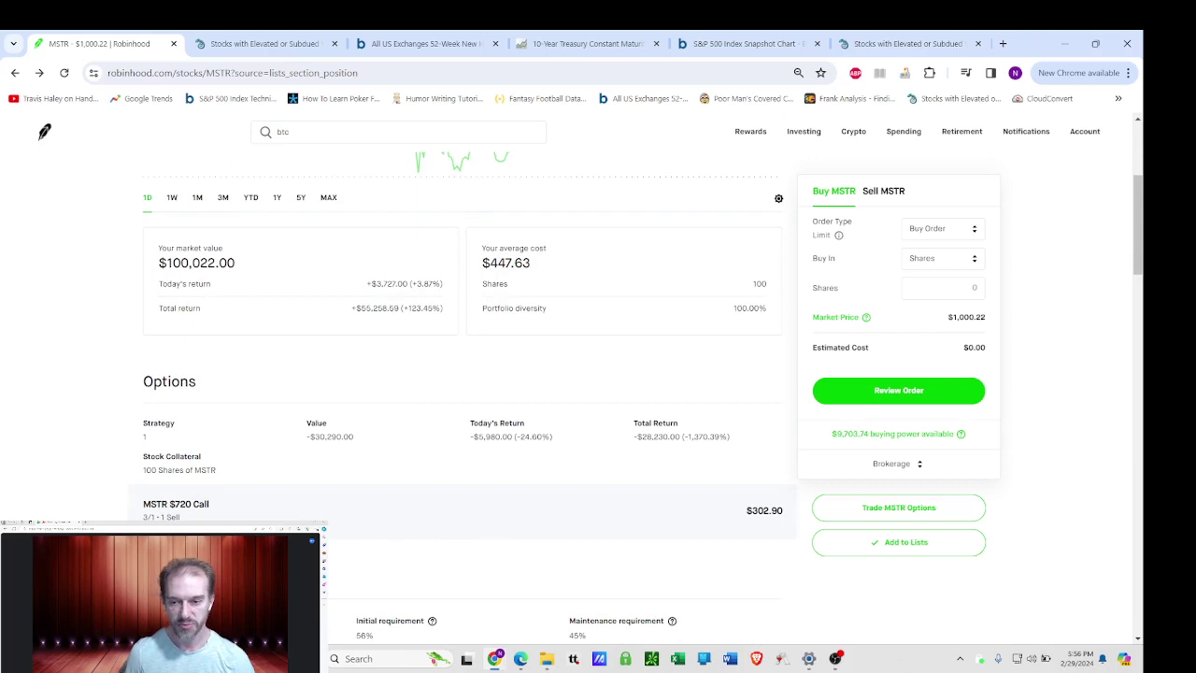
{"action": "scroll", "coordinate": [551, 462], "scroll_direction": "up", "scroll_amount": 3}
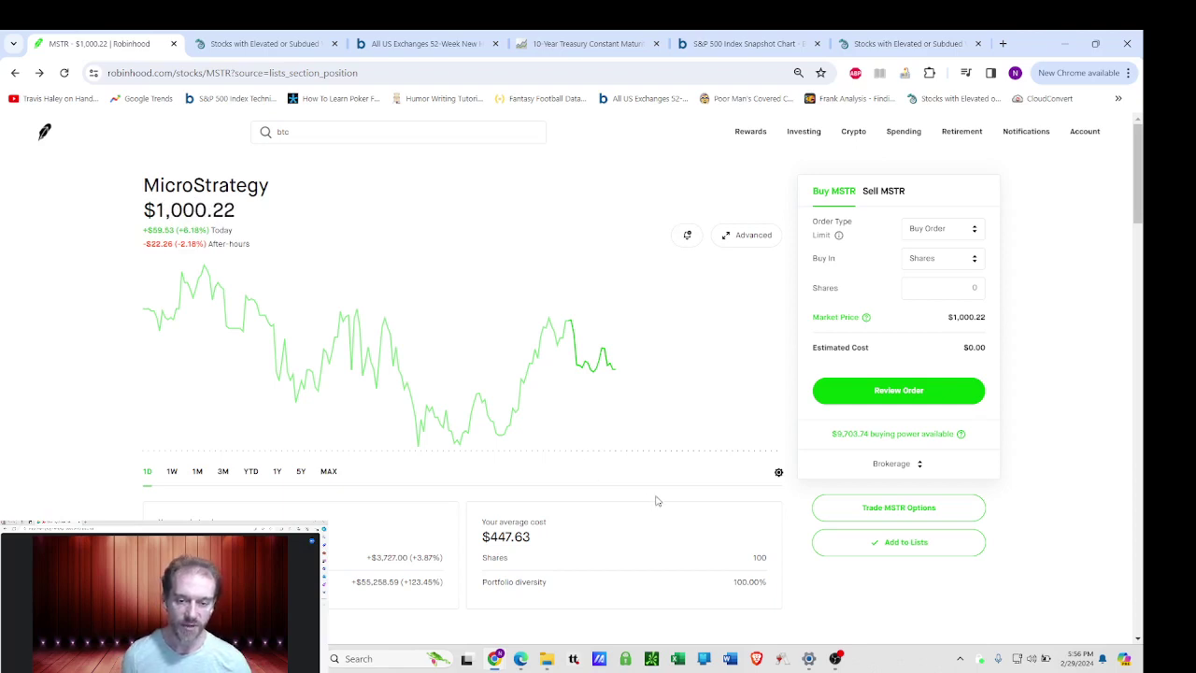
{"action": "scroll", "coordinate": [734, 484], "scroll_direction": "down", "scroll_amount": 3}
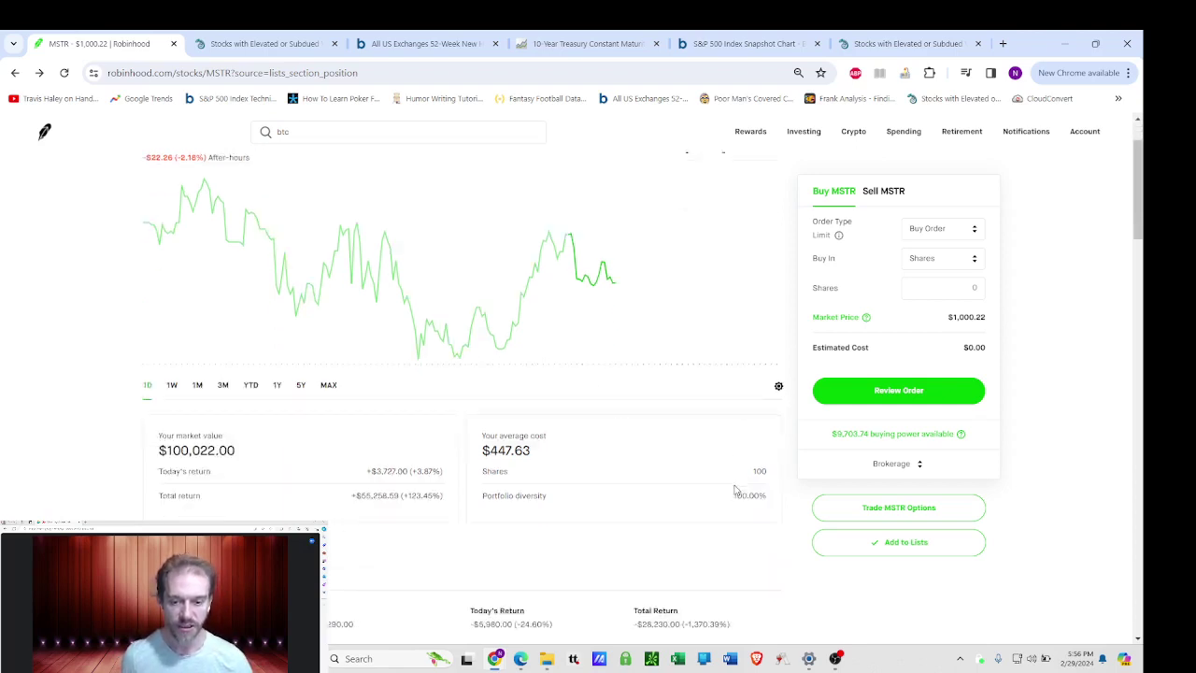
{"action": "scroll", "coordinate": [738, 487], "scroll_direction": "up", "scroll_amount": 1}
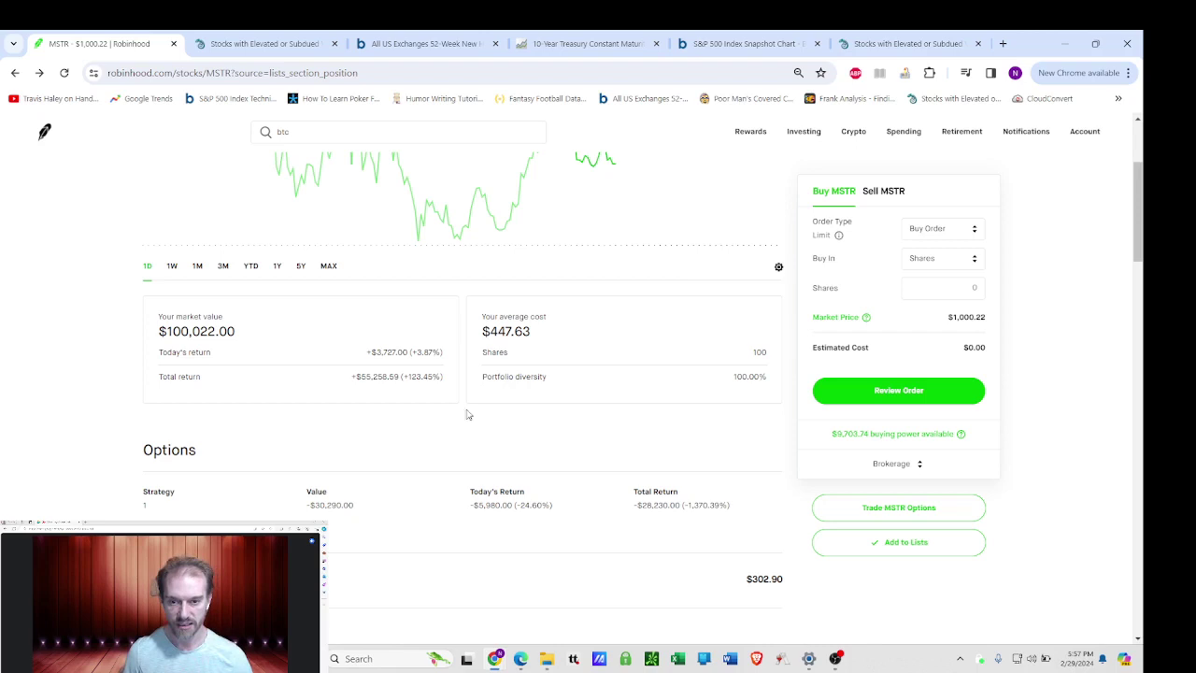
{"action": "scroll", "coordinate": [467, 380], "scroll_direction": "up", "scroll_amount": 2}
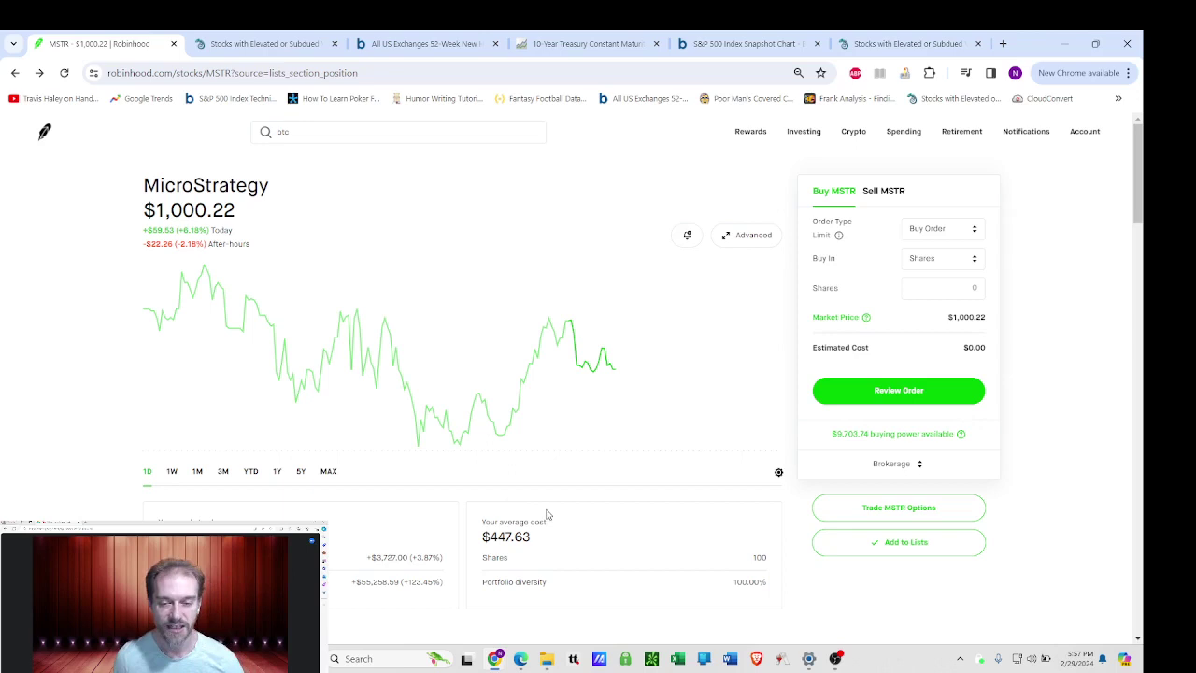
View MicroStrategy's one-month price chart and check the position details beneath it.
{"action": "left_click", "coordinate": [197, 477]}
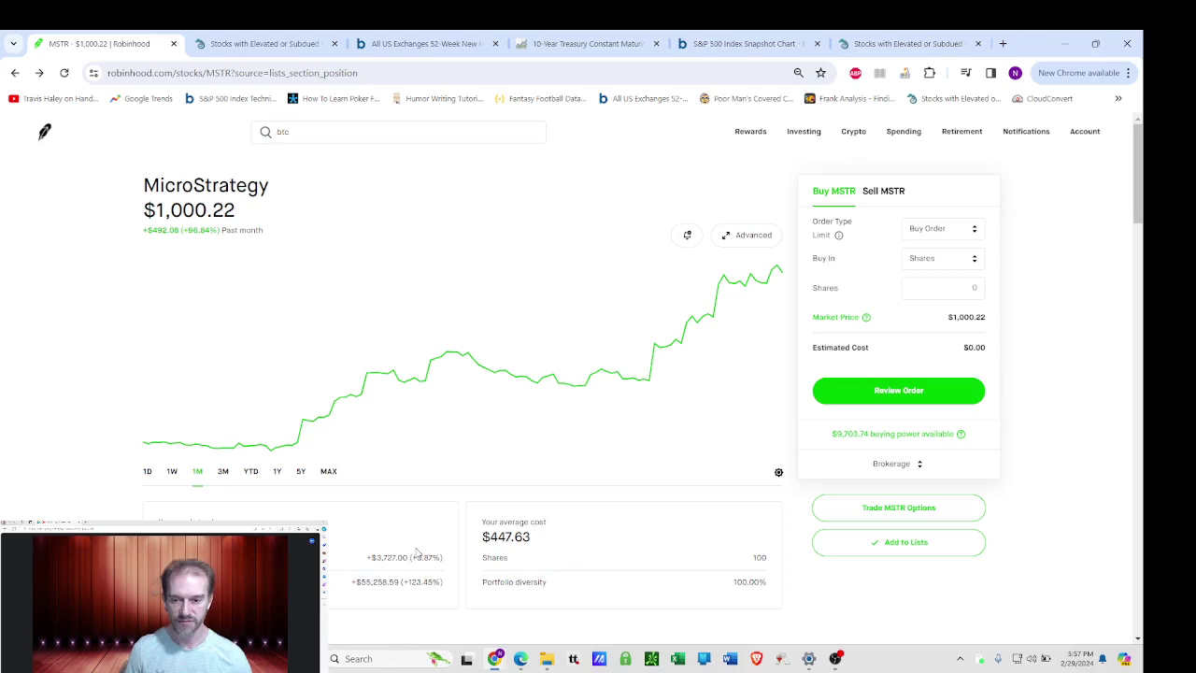
{"action": "scroll", "coordinate": [646, 614], "scroll_direction": "down", "scroll_amount": 2}
{"action": "scroll", "coordinate": [657, 608], "scroll_direction": "up", "scroll_amount": 2}
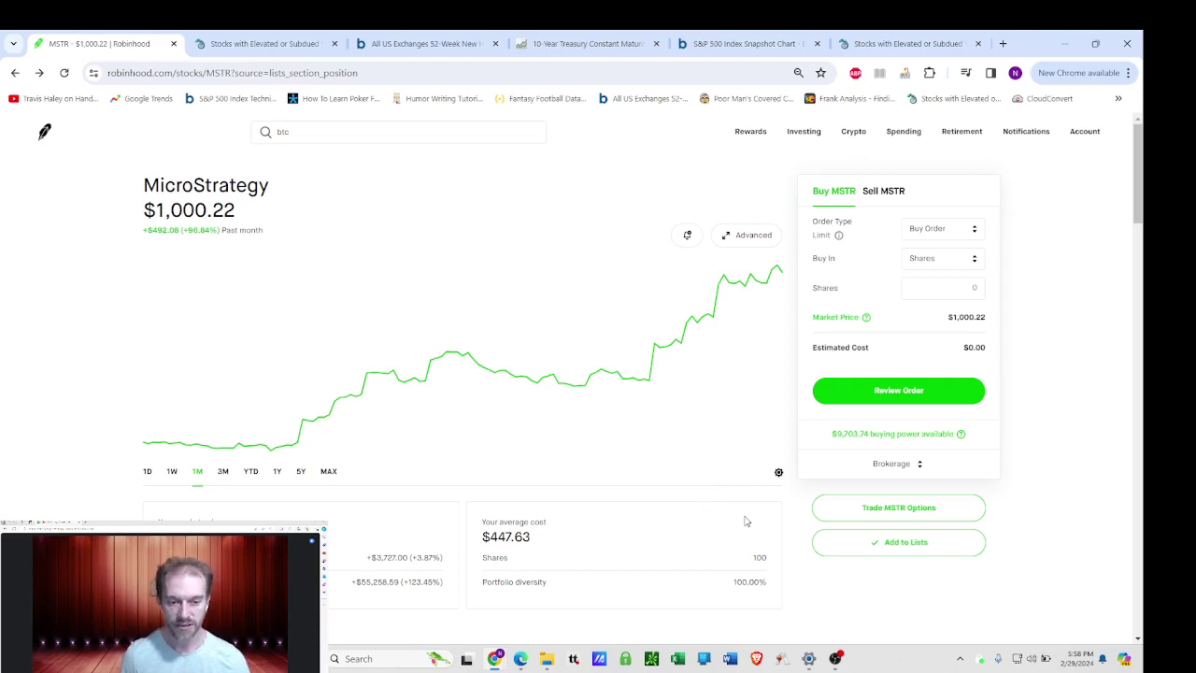
Open the sold MSTR $720 call position and start rolling it to a new covered call.
{"action": "scroll", "coordinate": [744, 521], "scroll_direction": "down", "scroll_amount": 3}
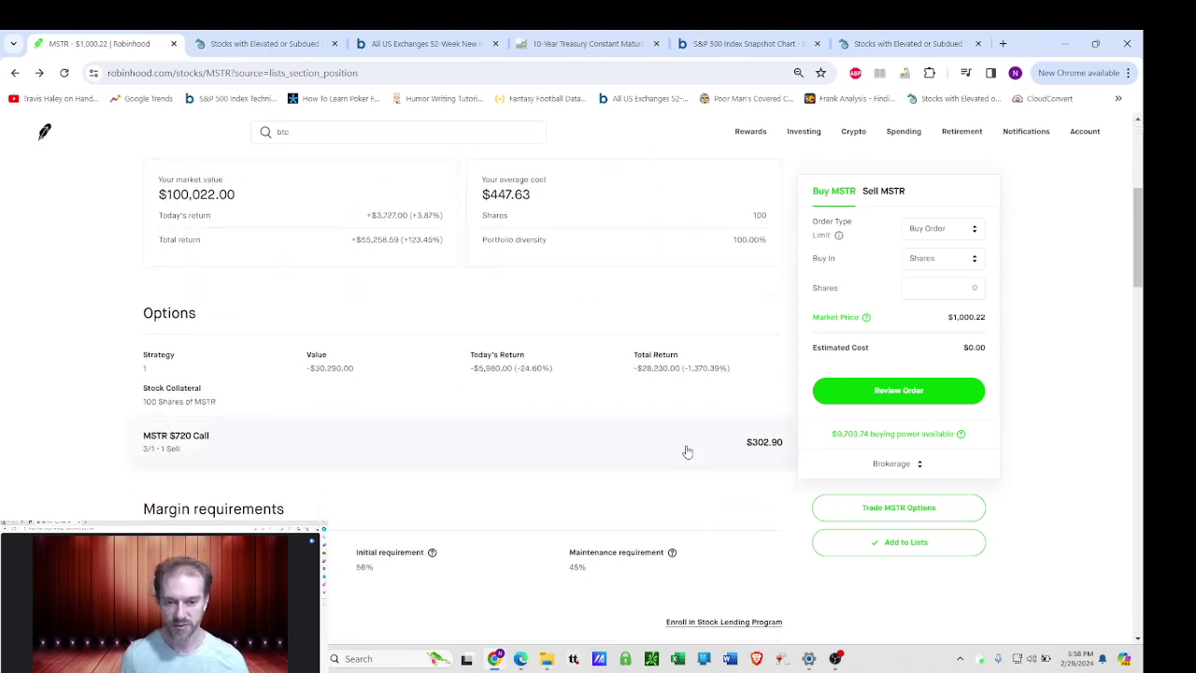
{"action": "left_click", "coordinate": [686, 452]}
{"action": "scroll", "coordinate": [747, 499], "scroll_direction": "down", "scroll_amount": 2}
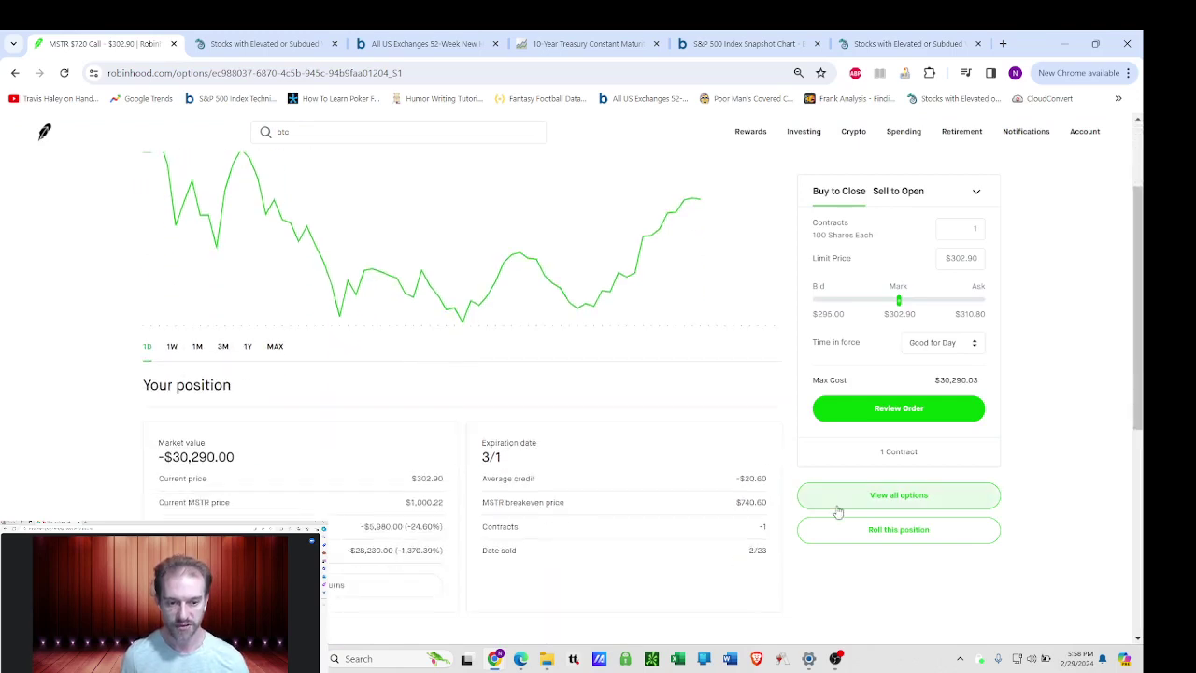
{"action": "left_click", "coordinate": [898, 529]}
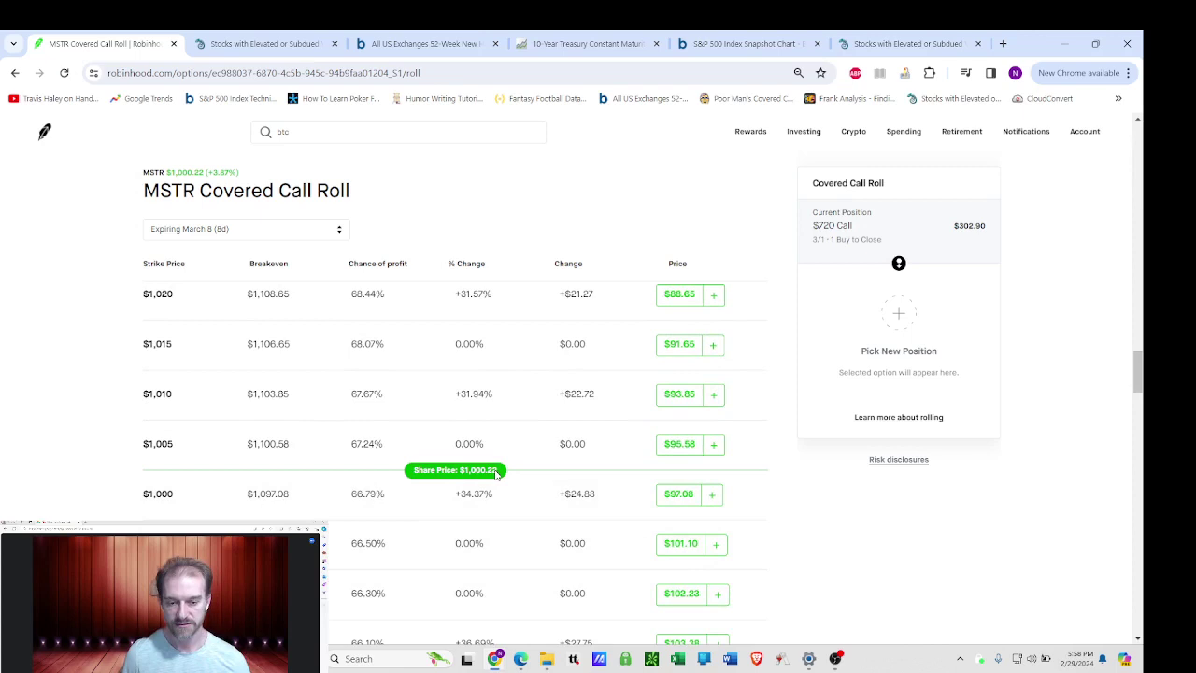
Try to submit a roll into the March 8 call priced at $190.88 for one contract, and deselect that call.
{"action": "scroll", "coordinate": [495, 473], "scroll_direction": "down", "scroll_amount": 5}
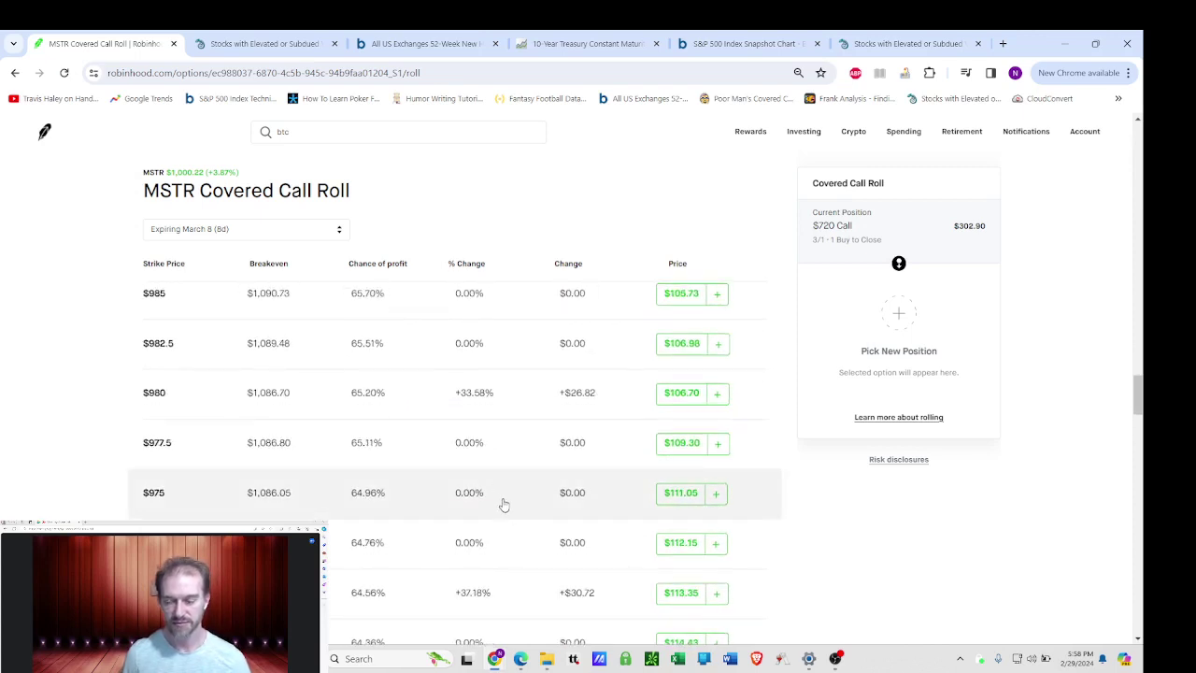
{"action": "scroll", "coordinate": [503, 505], "scroll_direction": "down", "scroll_amount": 10}
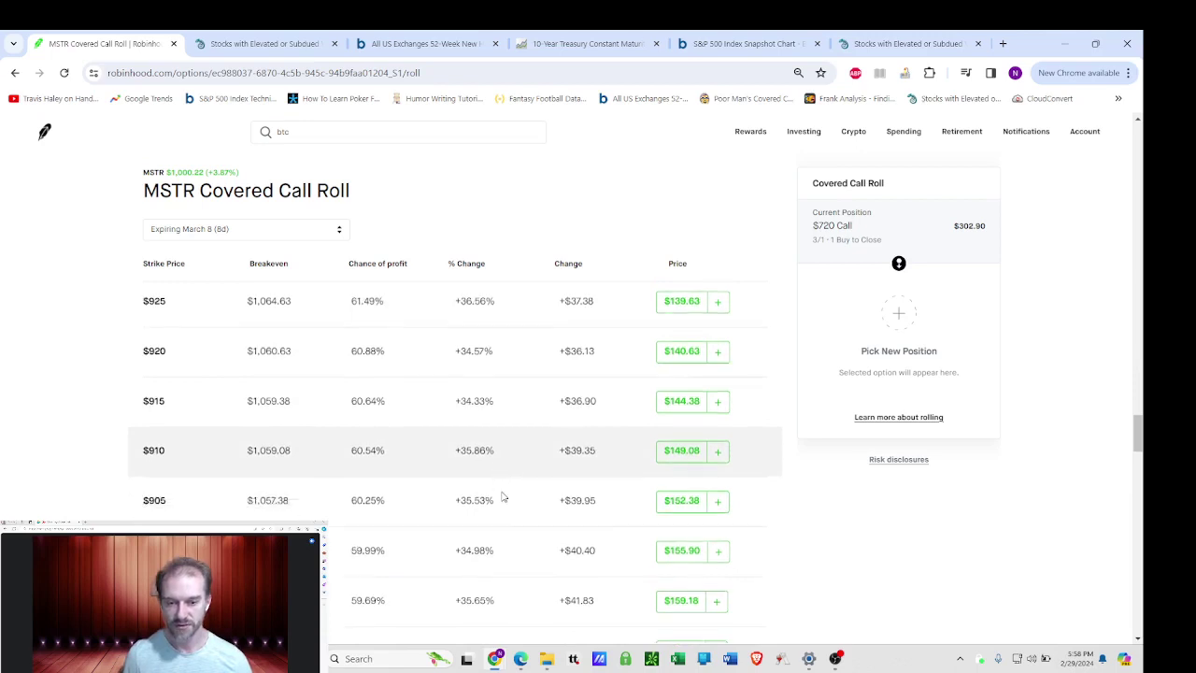
{"action": "scroll", "coordinate": [501, 495], "scroll_direction": "down", "scroll_amount": 2}
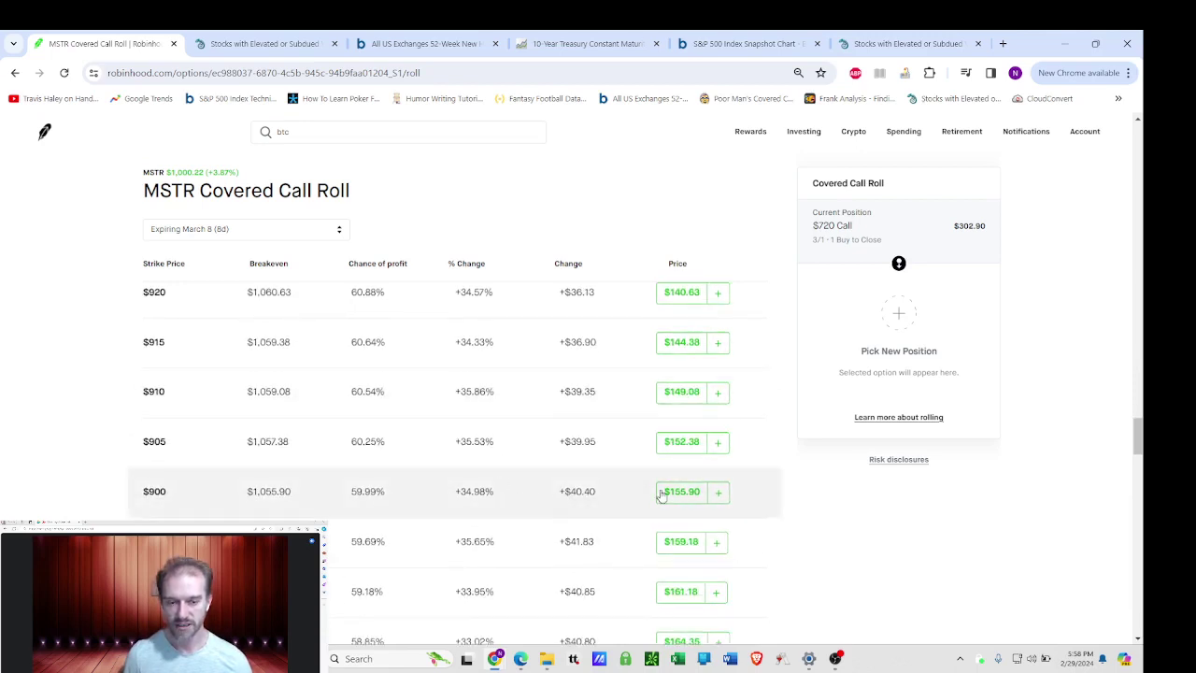
{"action": "scroll", "coordinate": [553, 493], "scroll_direction": "down", "scroll_amount": 5}
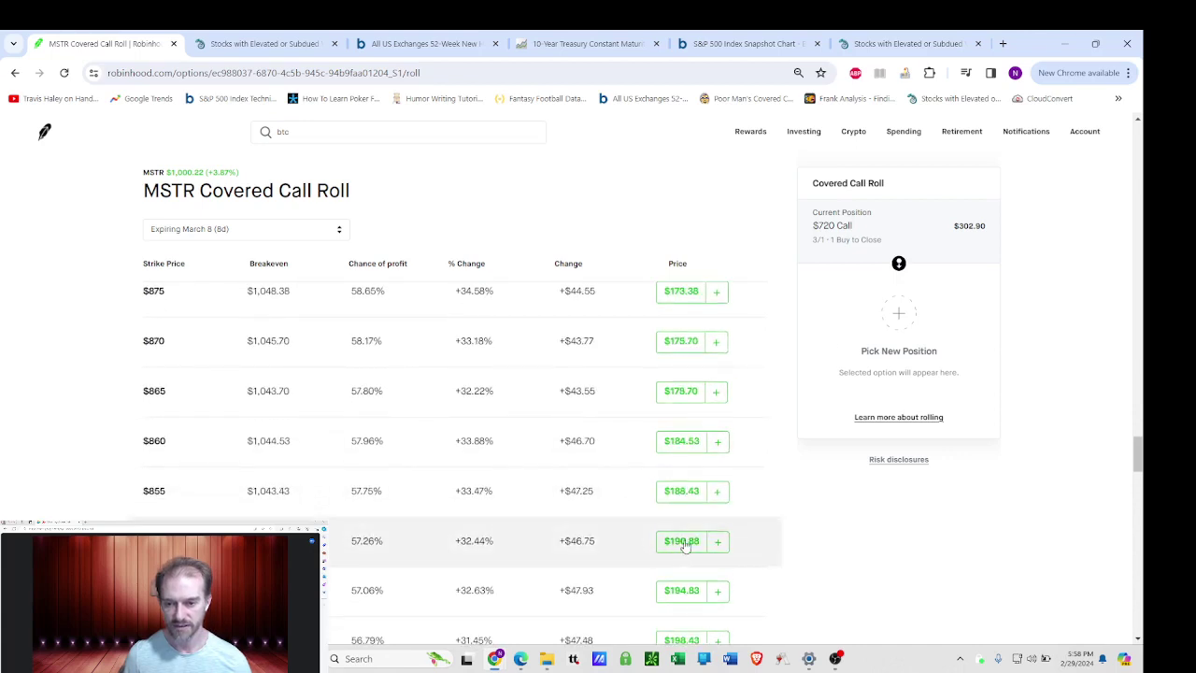
{"action": "left_click", "coordinate": [715, 544]}
{"action": "left_click", "coordinate": [912, 459]}
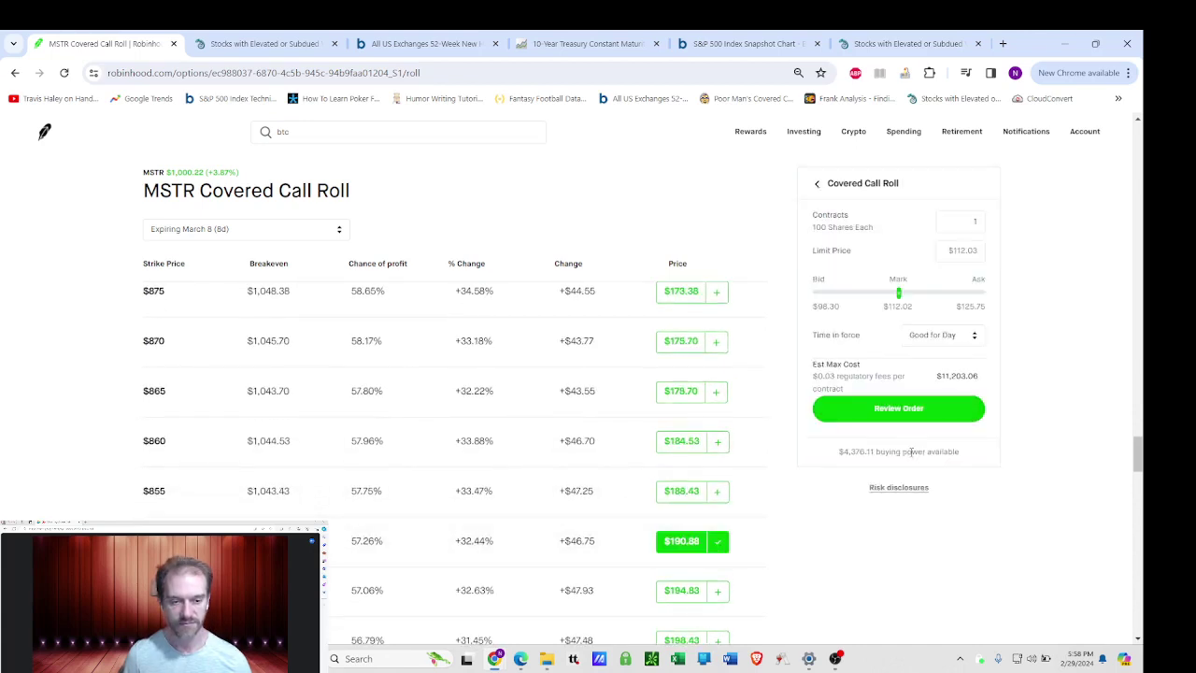
{"action": "left_click", "coordinate": [904, 405]}
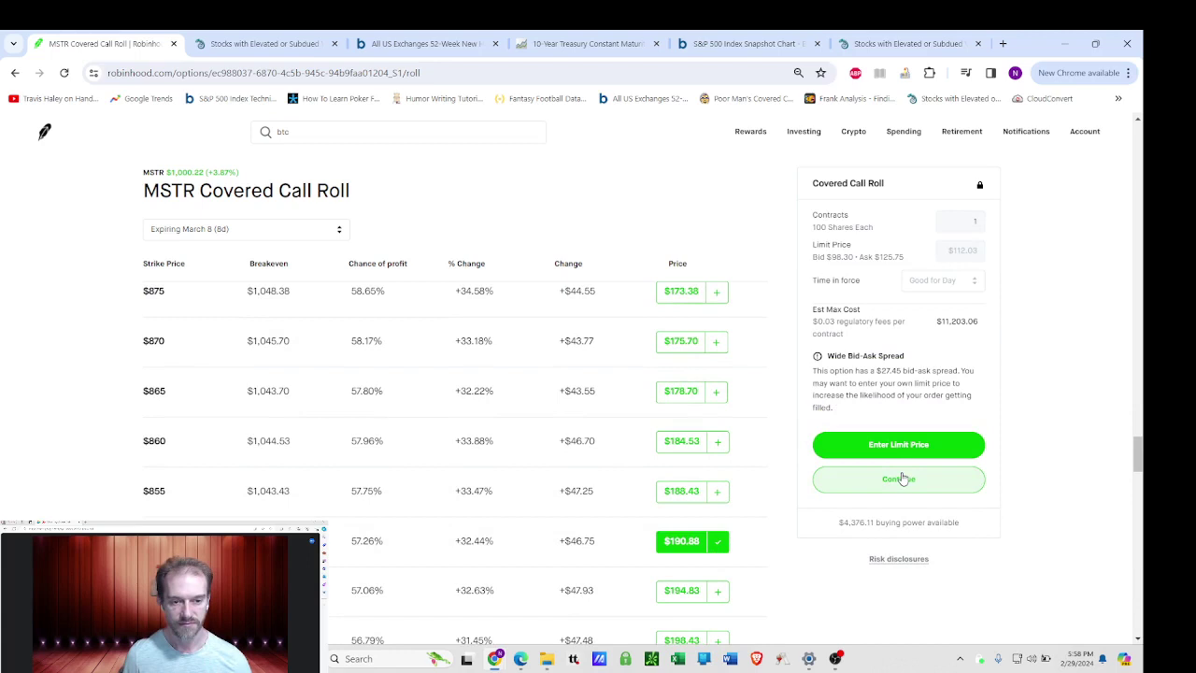
{"action": "left_click", "coordinate": [902, 478]}
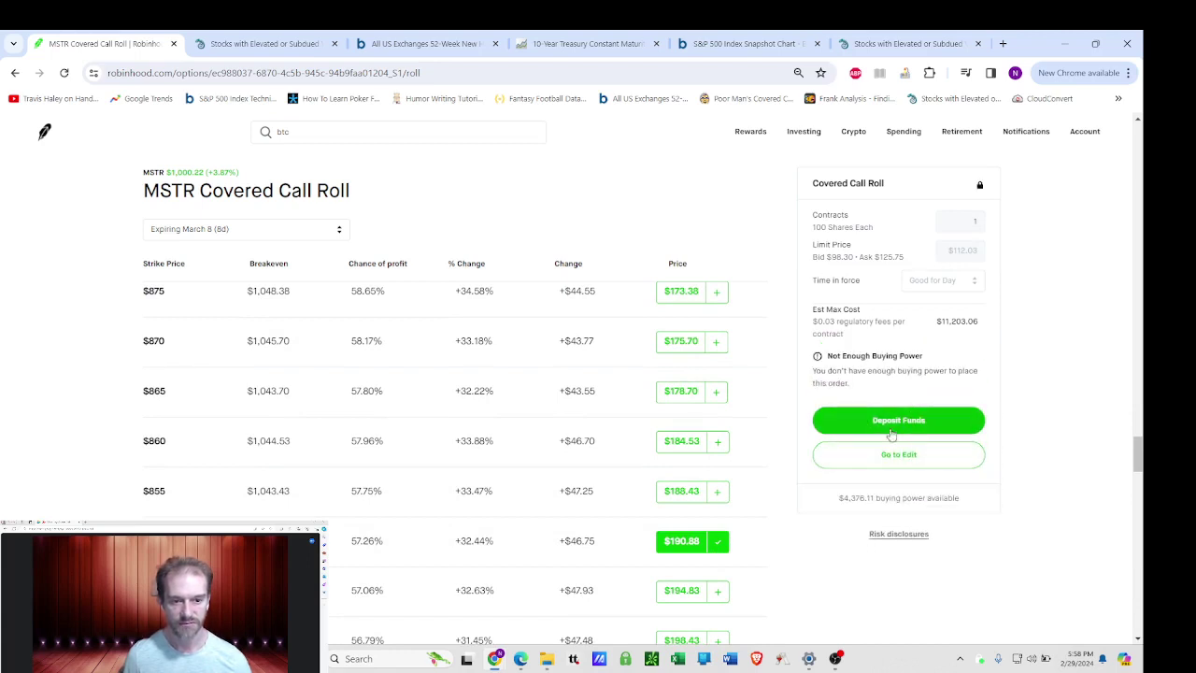
{"action": "left_click", "coordinate": [892, 455]}
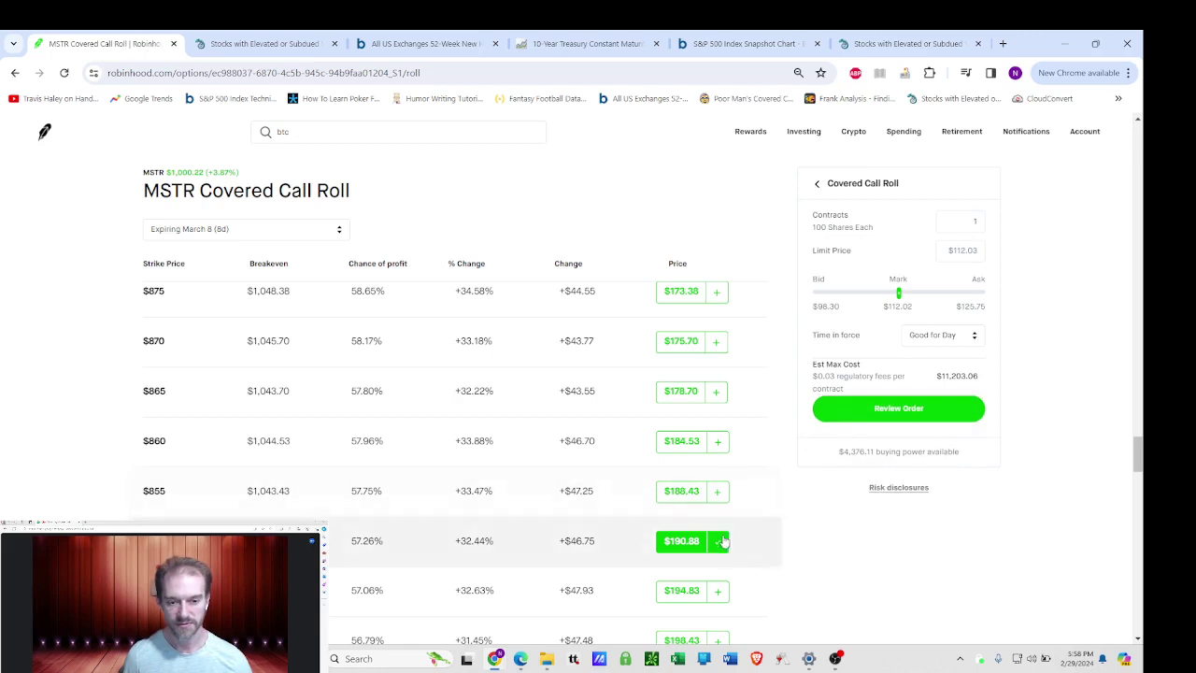
{"action": "left_click", "coordinate": [717, 541]}
Try to submit a one-contract roll into the March 8 $800 strike call, and return to editing the order.
{"action": "scroll", "coordinate": [660, 503], "scroll_direction": "down", "scroll_amount": 6}
{"action": "scroll", "coordinate": [661, 503], "scroll_direction": "down", "scroll_amount": 3}
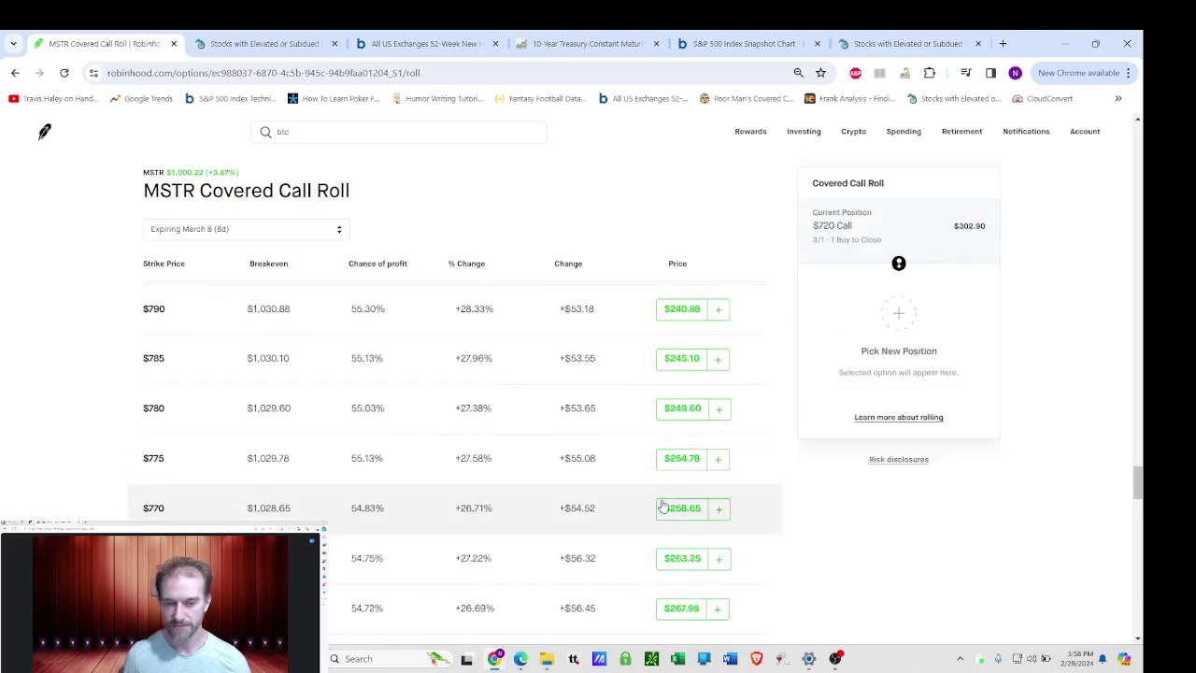
{"action": "scroll", "coordinate": [671, 493], "scroll_direction": "up", "scroll_amount": 3}
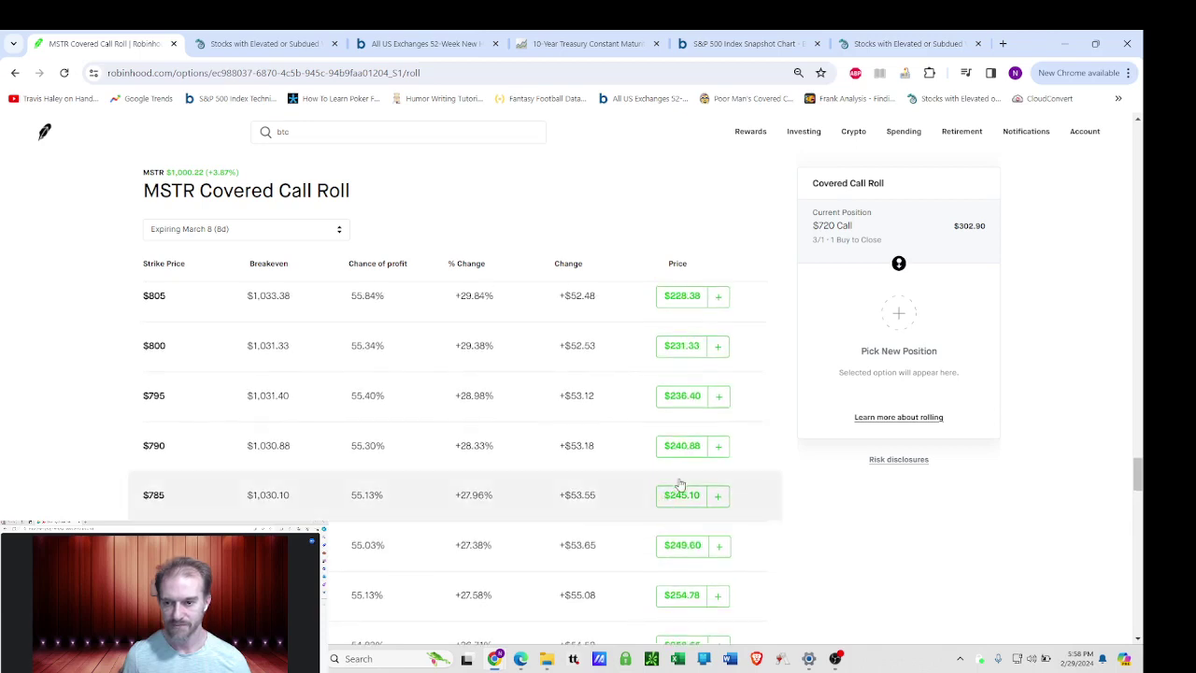
{"action": "left_click", "coordinate": [716, 348]}
{"action": "left_click", "coordinate": [856, 460]}
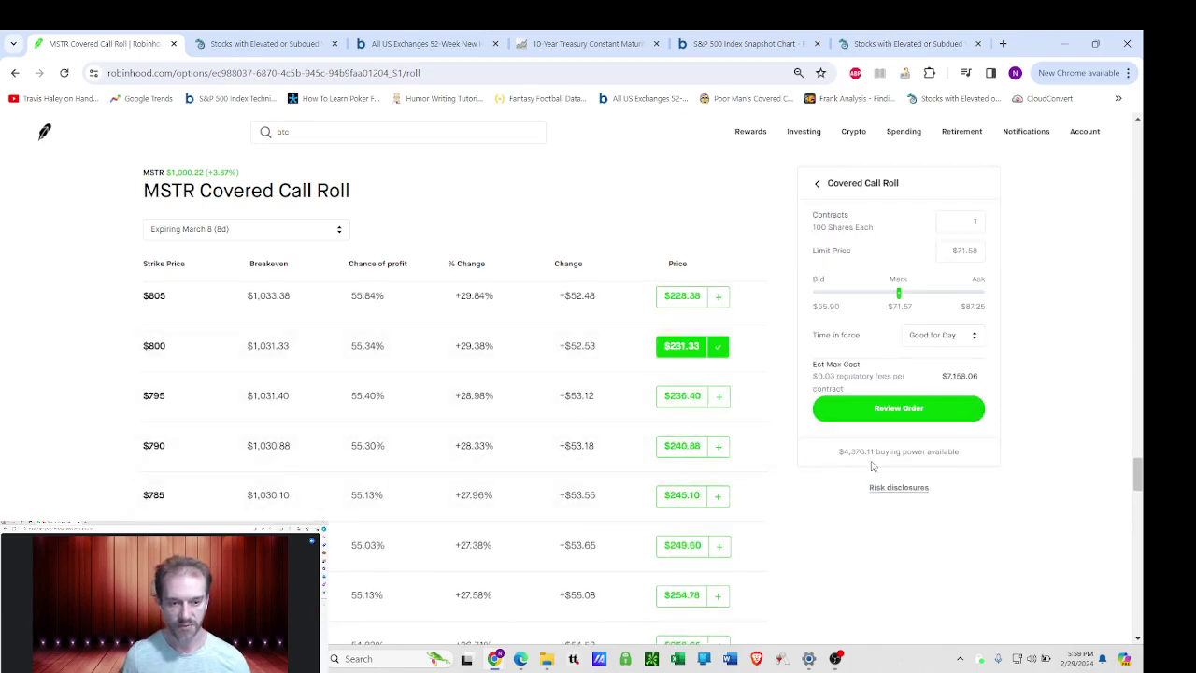
{"action": "left_click", "coordinate": [895, 475]}
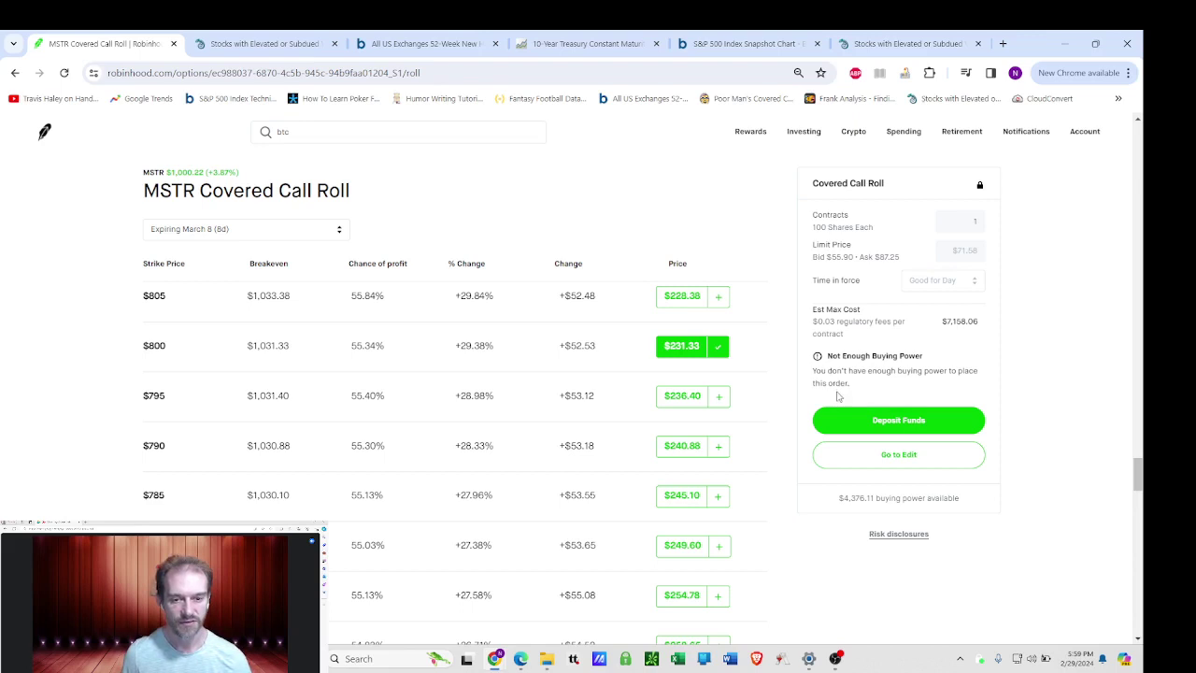
{"action": "left_click", "coordinate": [878, 456]}
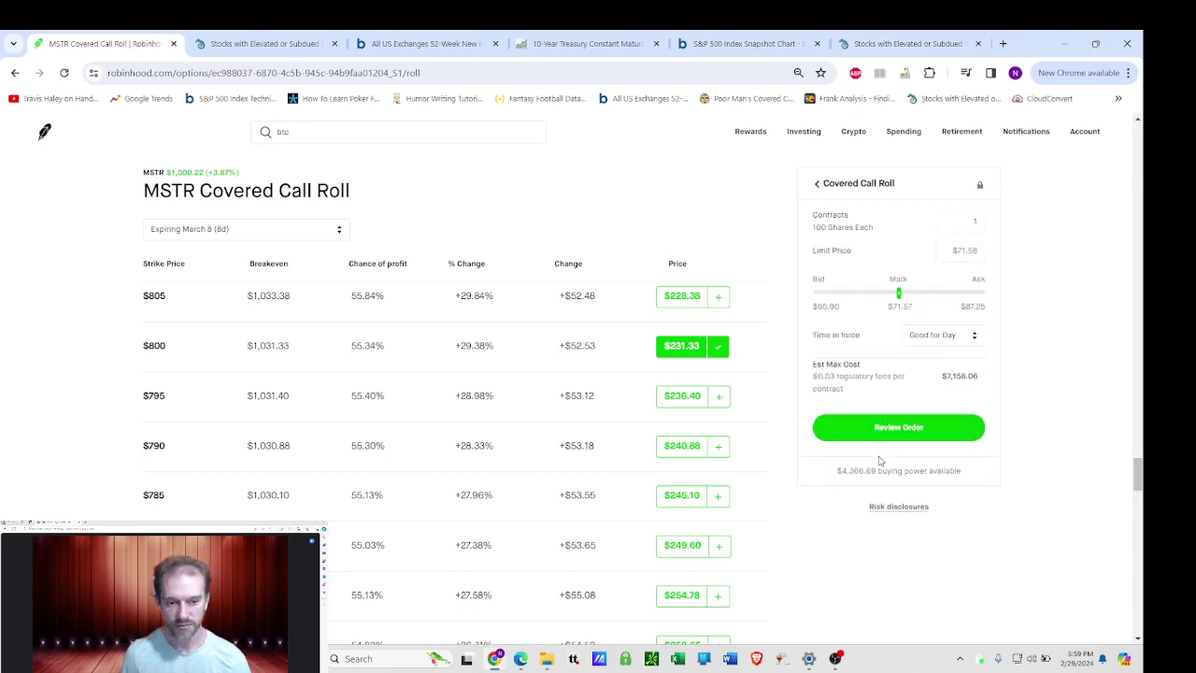
Reopen the MSTR $720 call position from the investing overview and open the full list of MSTR options.
{"action": "left_click", "coordinate": [805, 132]}
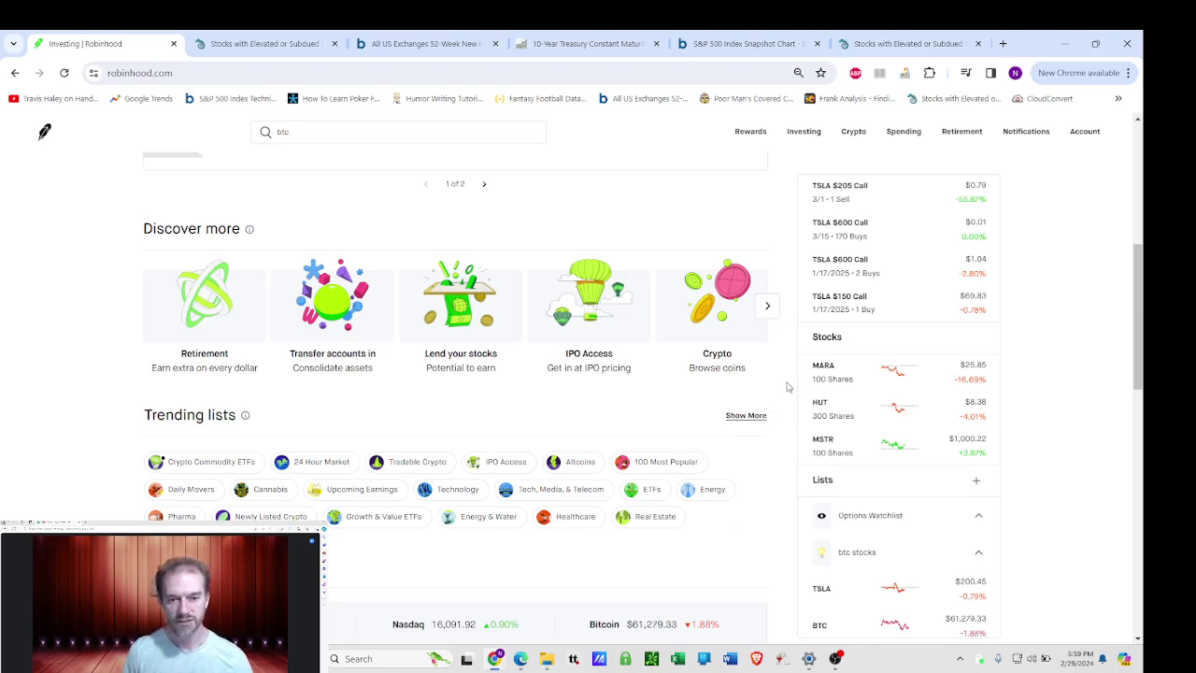
{"action": "left_click", "coordinate": [861, 448]}
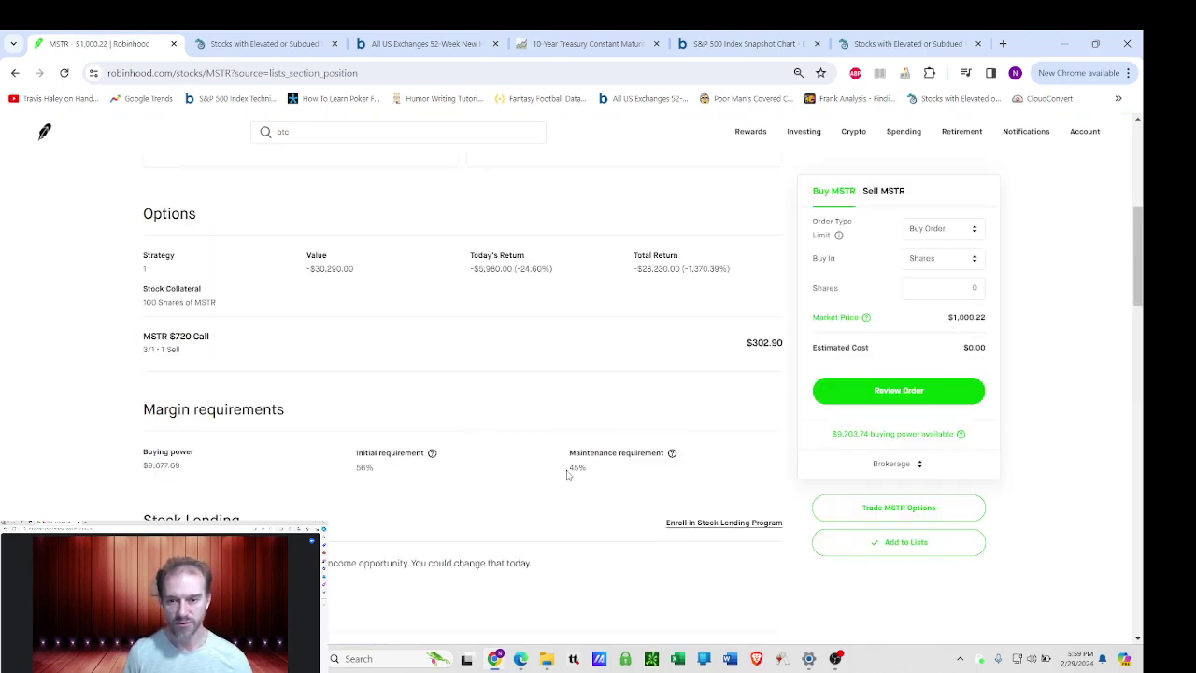
{"action": "left_click", "coordinate": [580, 361]}
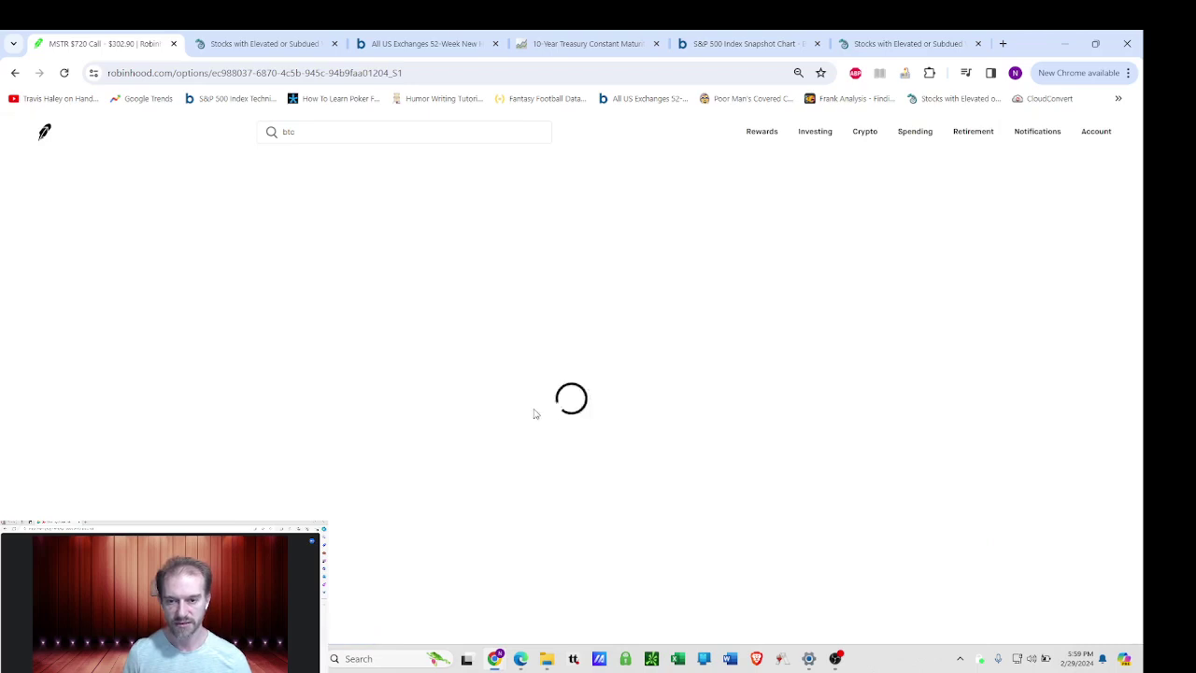
{"action": "scroll", "coordinate": [626, 496], "scroll_direction": "down", "scroll_amount": 3}
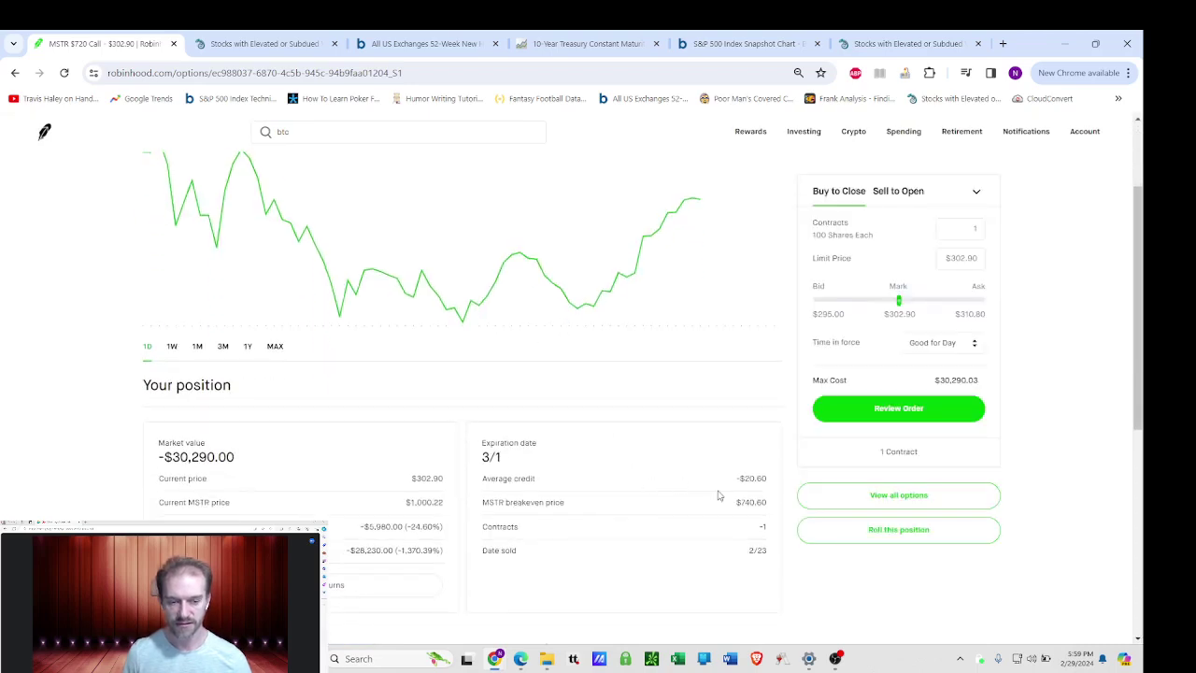
{"action": "scroll", "coordinate": [719, 498], "scroll_direction": "down", "scroll_amount": 2}
{"action": "left_click", "coordinate": [842, 497]}
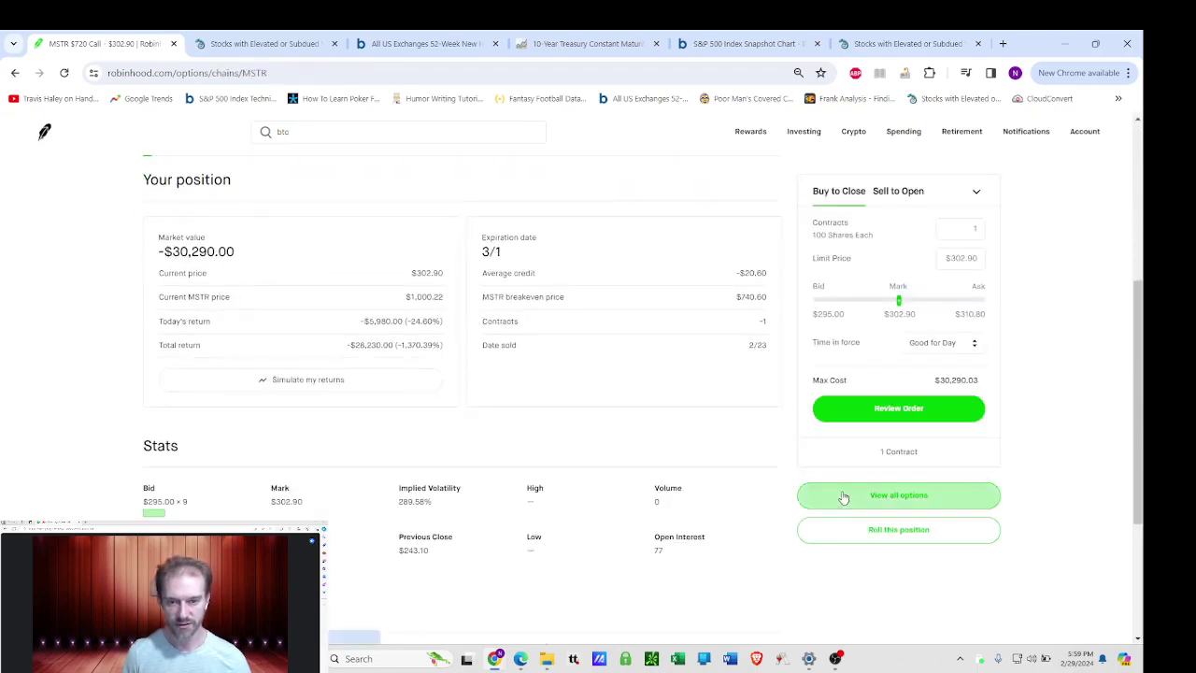
Show the MSTR calls available to sell with the April 19 expiration.
{"action": "left_click", "coordinate": [491, 236]}
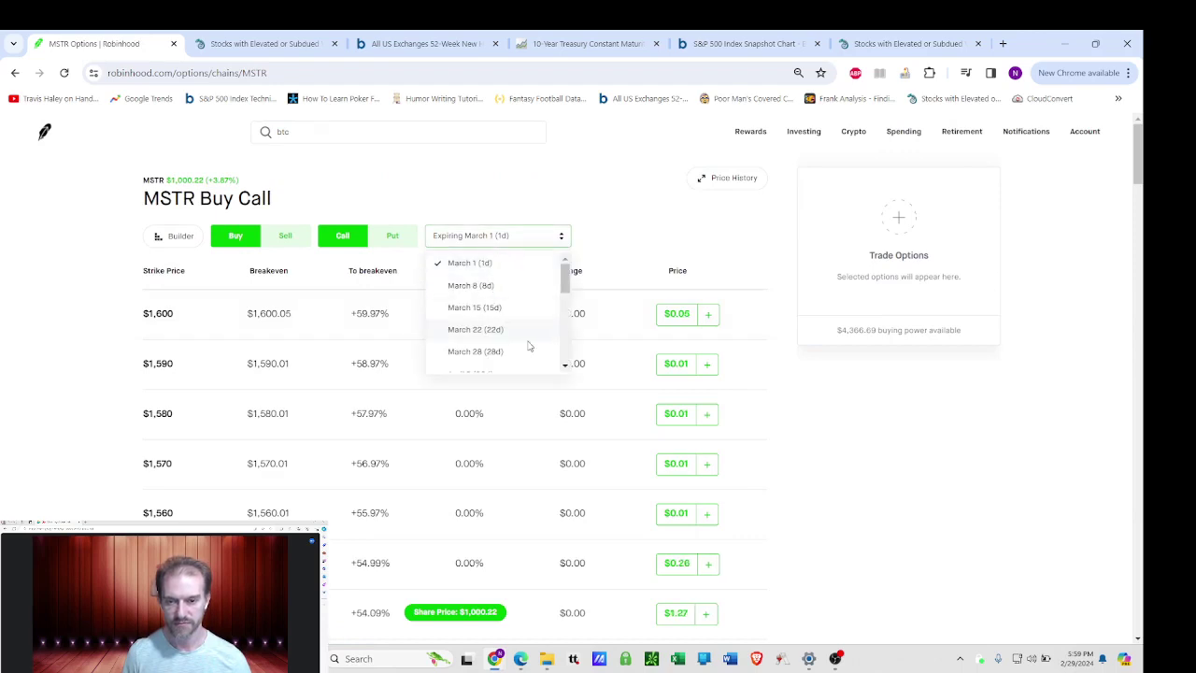
{"action": "scroll", "coordinate": [520, 342], "scroll_direction": "down", "scroll_amount": 3}
{"action": "scroll", "coordinate": [522, 303], "scroll_direction": "up", "scroll_amount": 2}
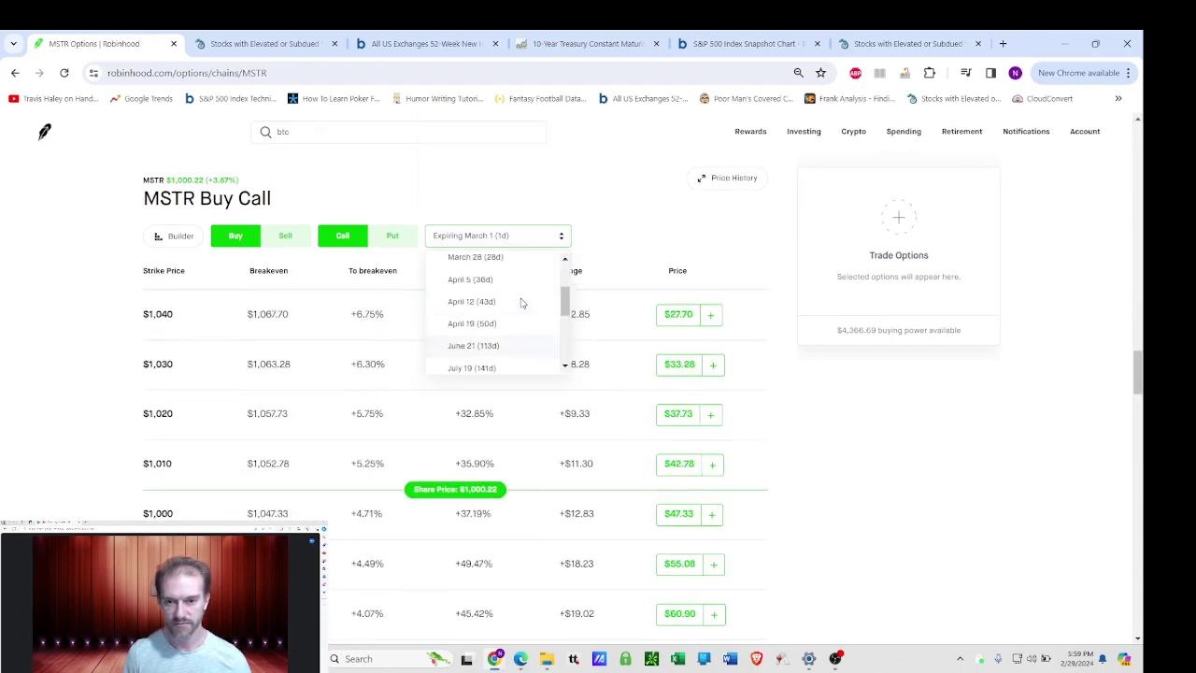
{"action": "left_click", "coordinate": [510, 350]}
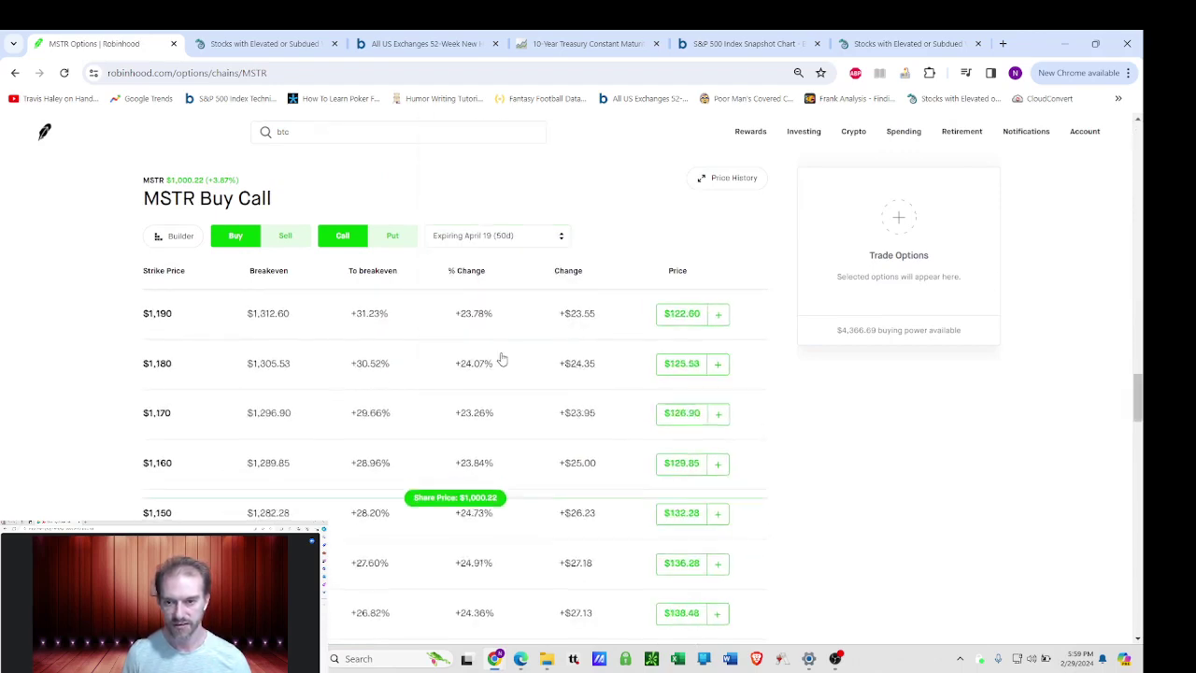
{"action": "left_click", "coordinate": [285, 236]}
Try to sell one April 19 $1,050 covered call on MSTR, and deselect that call.
{"action": "scroll", "coordinate": [439, 374], "scroll_direction": "up", "scroll_amount": 1}
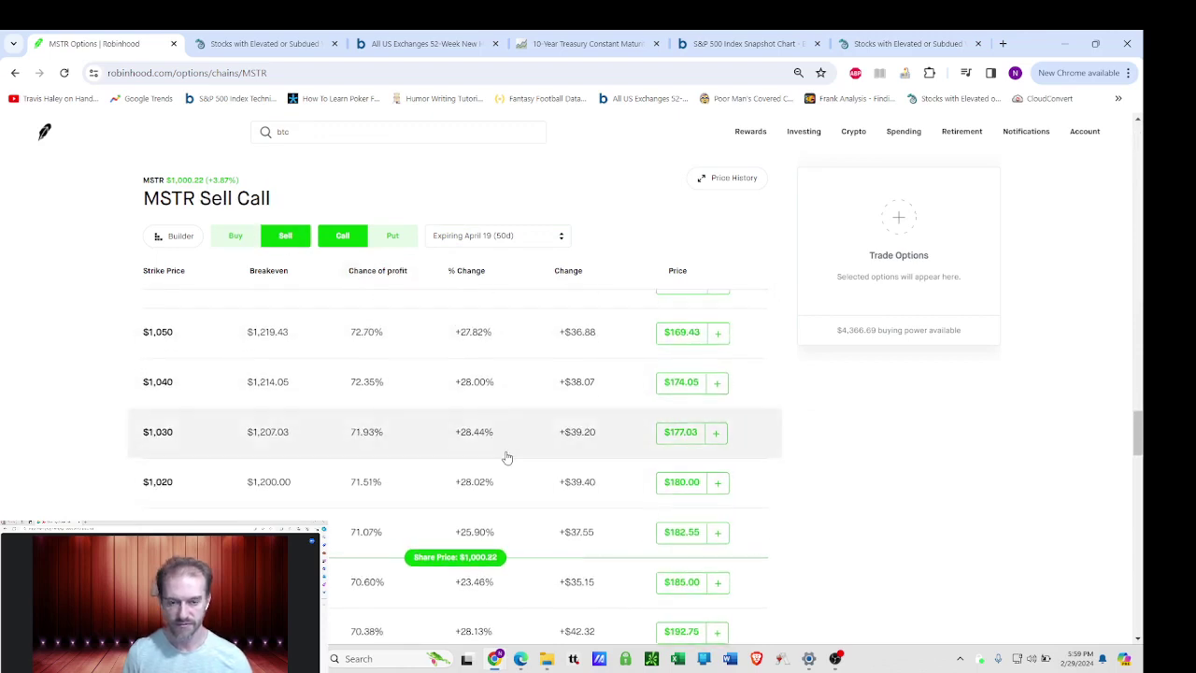
{"action": "scroll", "coordinate": [509, 467], "scroll_direction": "up", "scroll_amount": 1}
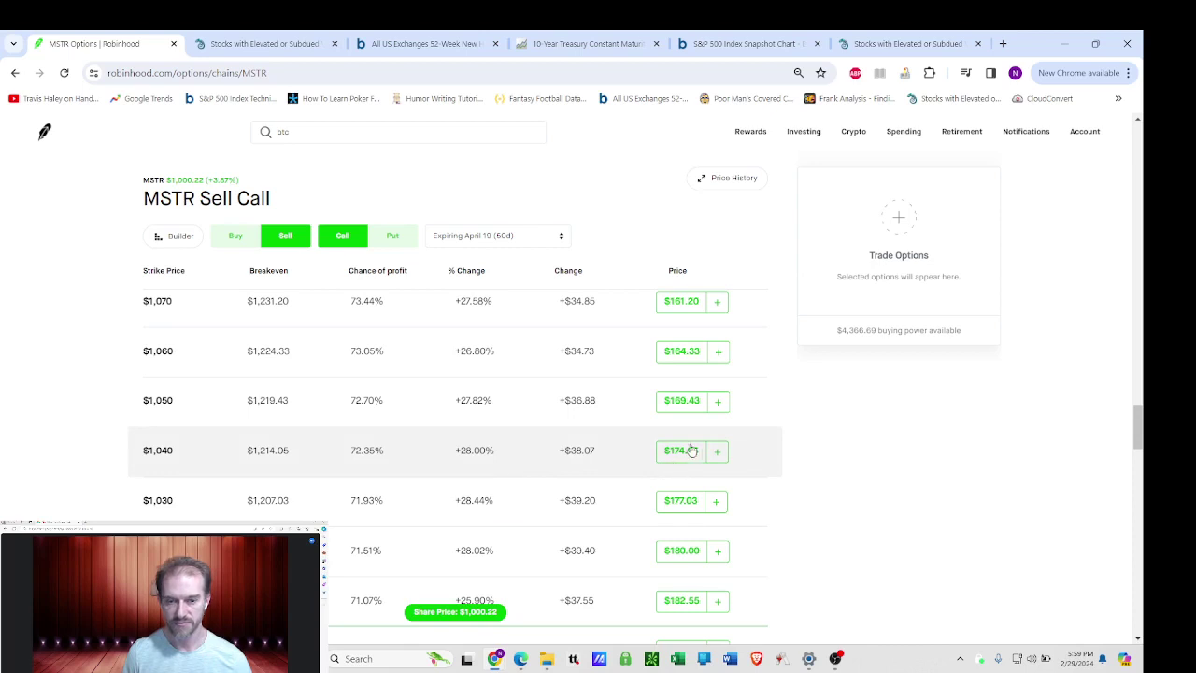
{"action": "left_click", "coordinate": [714, 402]}
{"action": "left_click", "coordinate": [897, 287]}
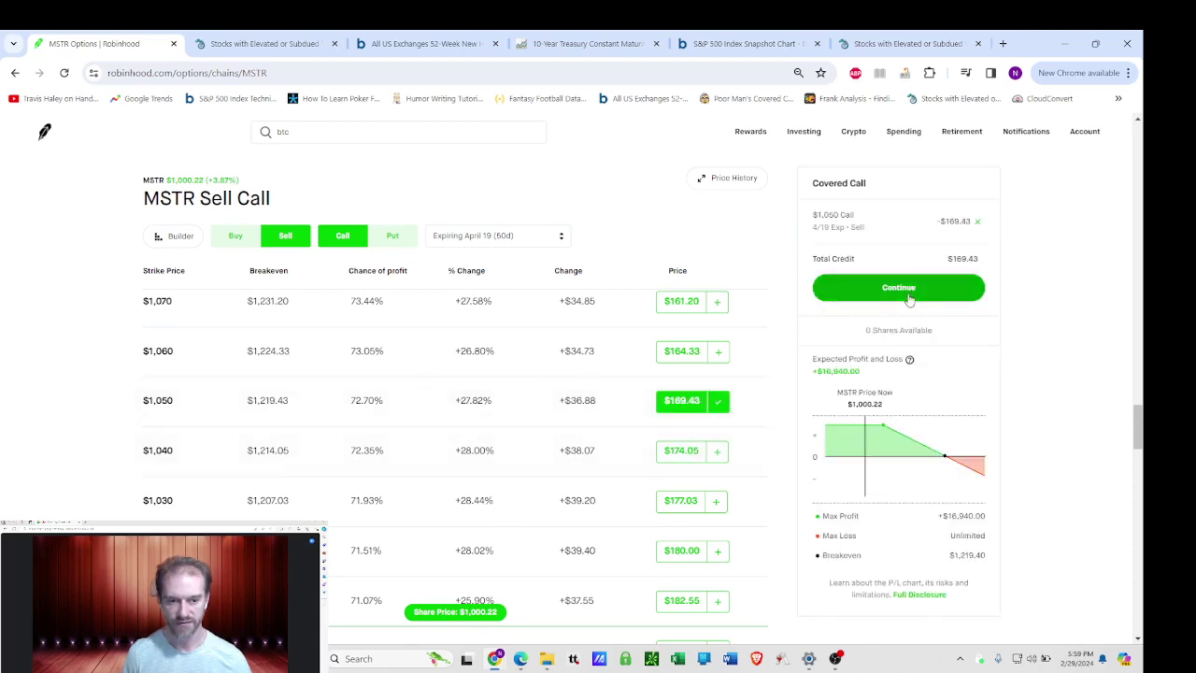
{"action": "left_click", "coordinate": [914, 403]}
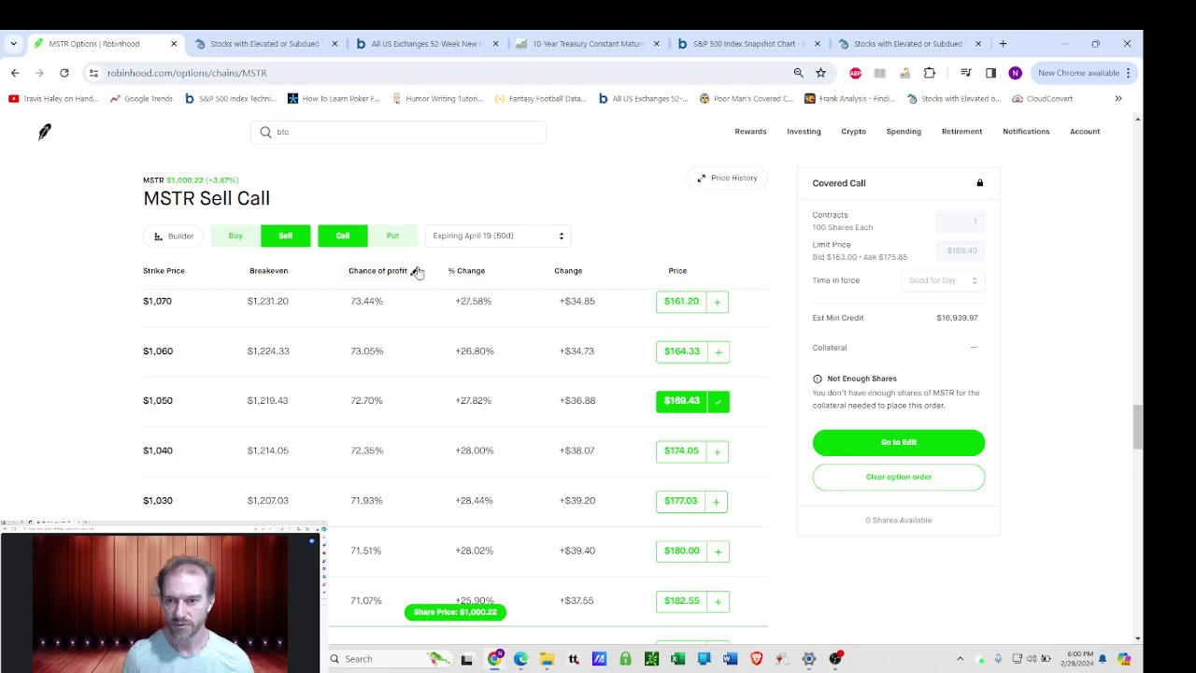
{"action": "left_click", "coordinate": [725, 400]}
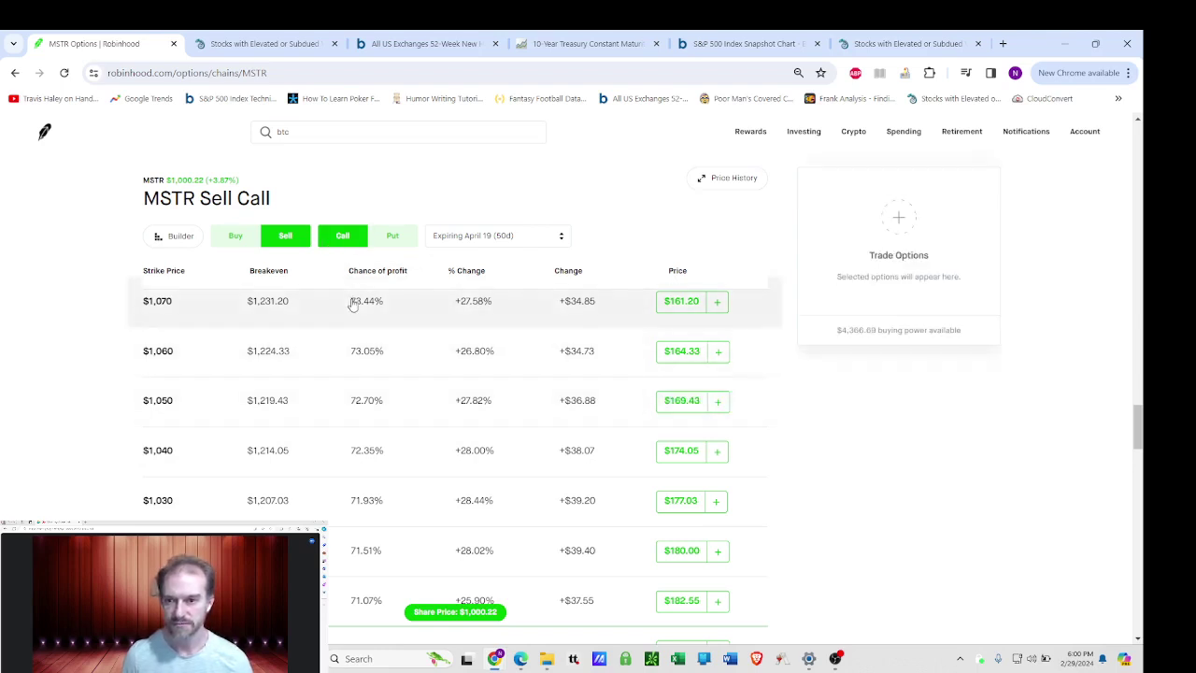
Return to the sold MSTR $720 call, start rolling it, and set the new expiration to April 19.
{"action": "left_click", "coordinate": [15, 73]}
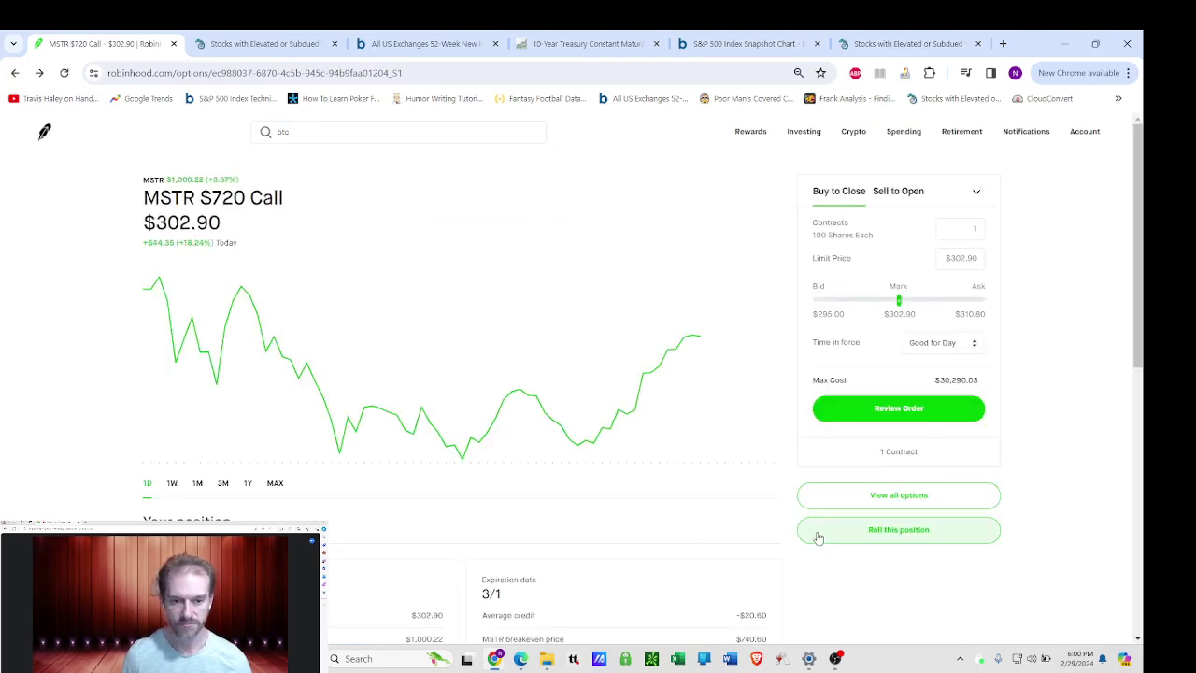
{"action": "left_click", "coordinate": [818, 537]}
{"action": "left_click", "coordinate": [321, 233]}
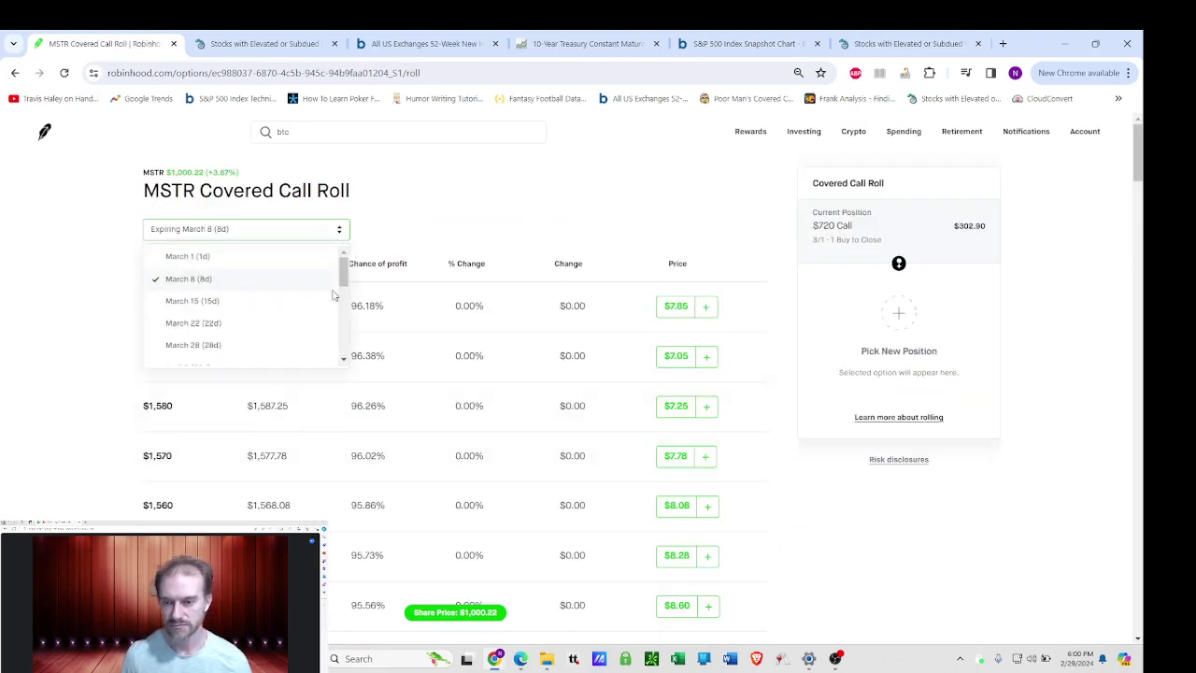
{"action": "scroll", "coordinate": [245, 290], "scroll_direction": "down", "scroll_amount": 3}
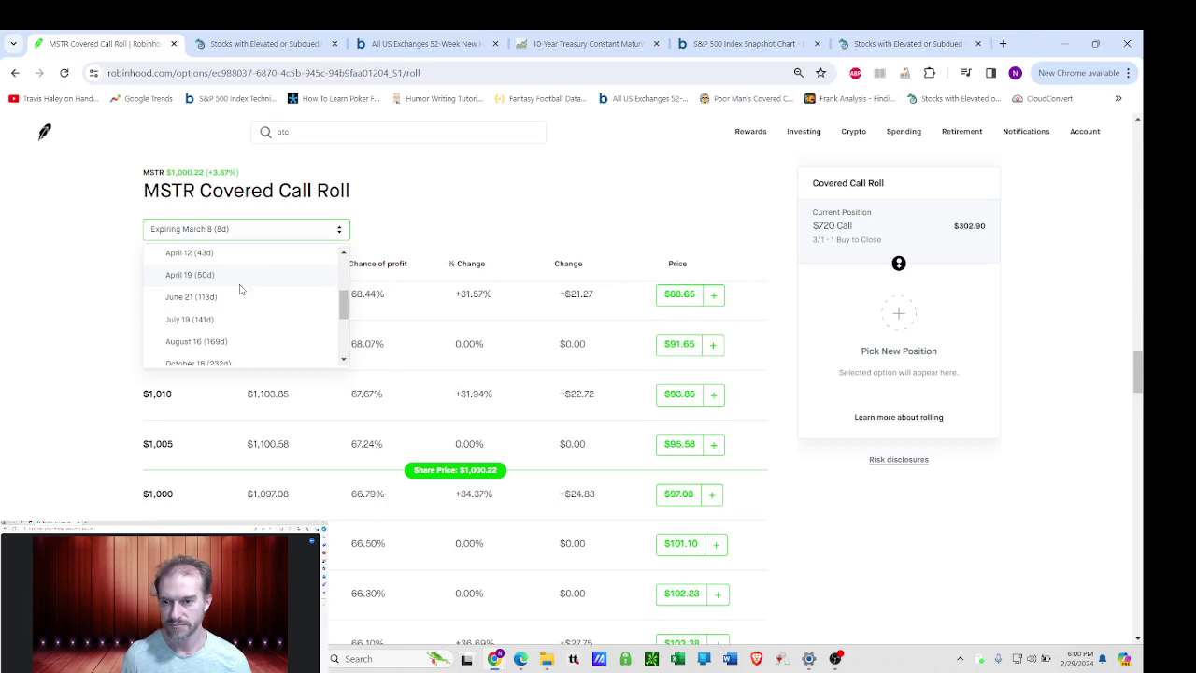
{"action": "left_click", "coordinate": [239, 277]}
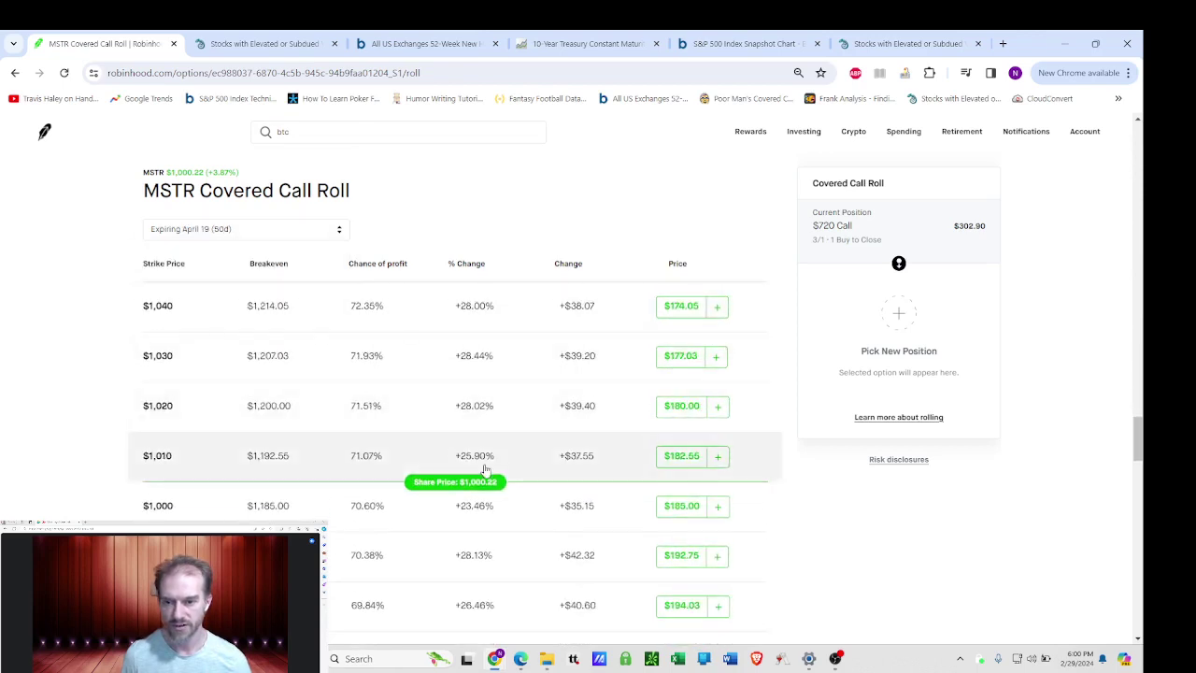
Try to submit a one-contract roll into the April 19 $1,050 call, and deselect that call.
{"action": "scroll", "coordinate": [514, 472], "scroll_direction": "up", "scroll_amount": 1}
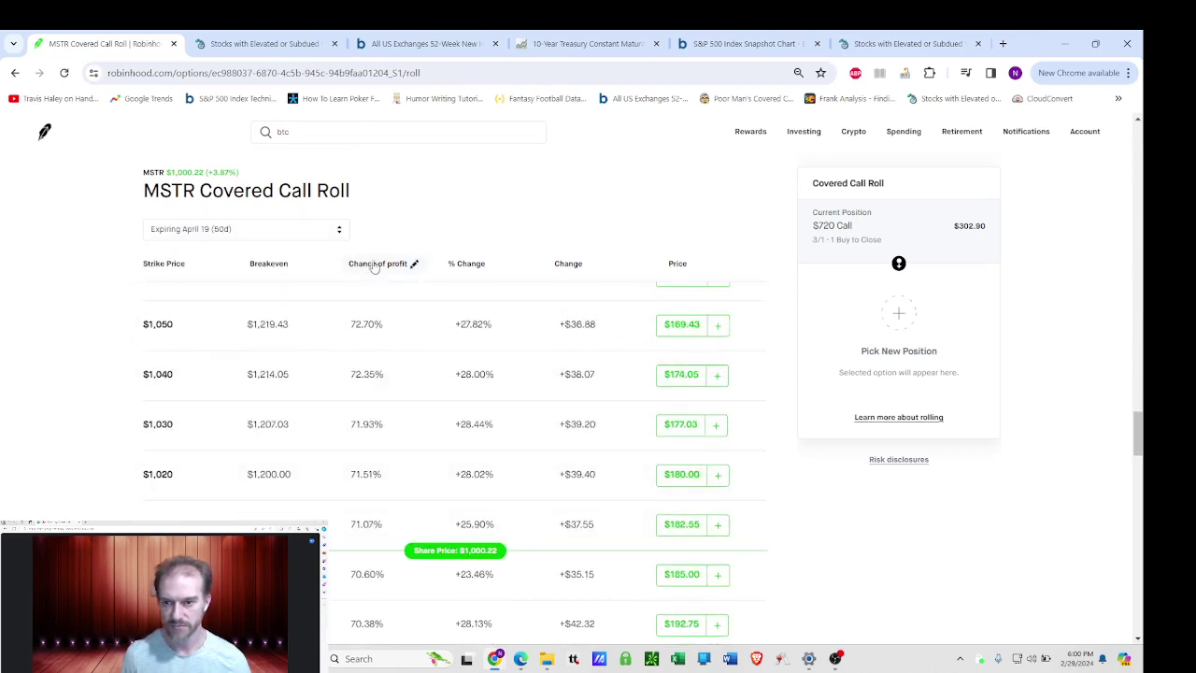
{"action": "left_click", "coordinate": [717, 324]}
{"action": "left_click", "coordinate": [897, 455]}
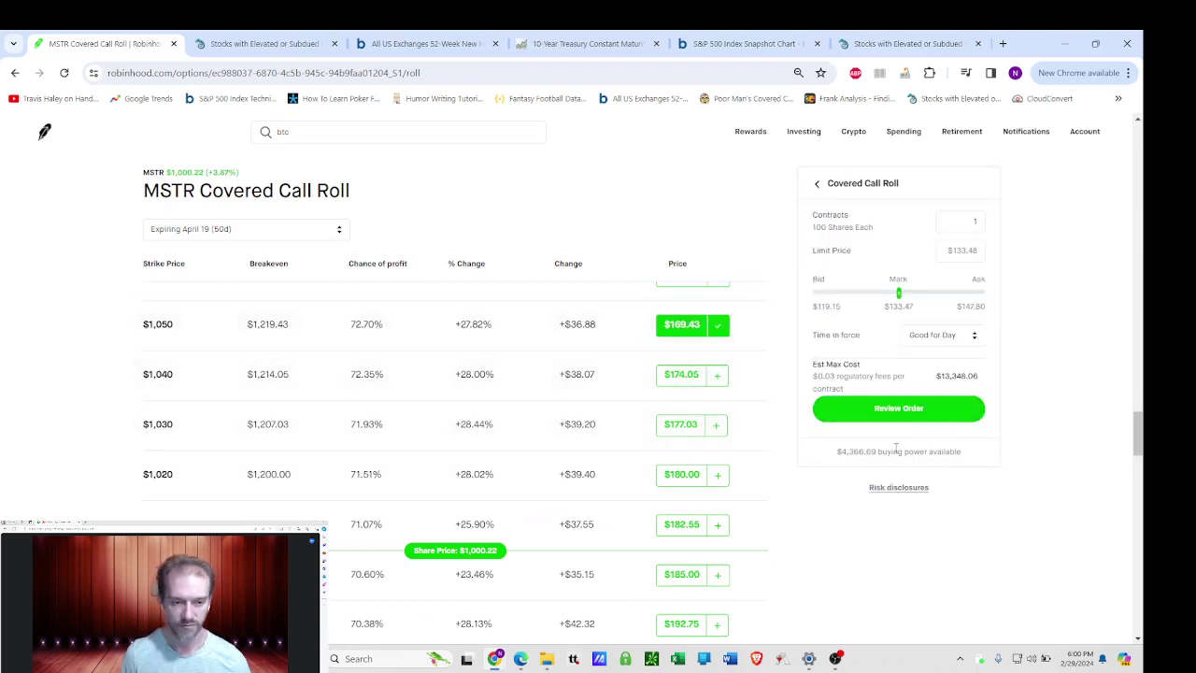
{"action": "left_click", "coordinate": [921, 411]}
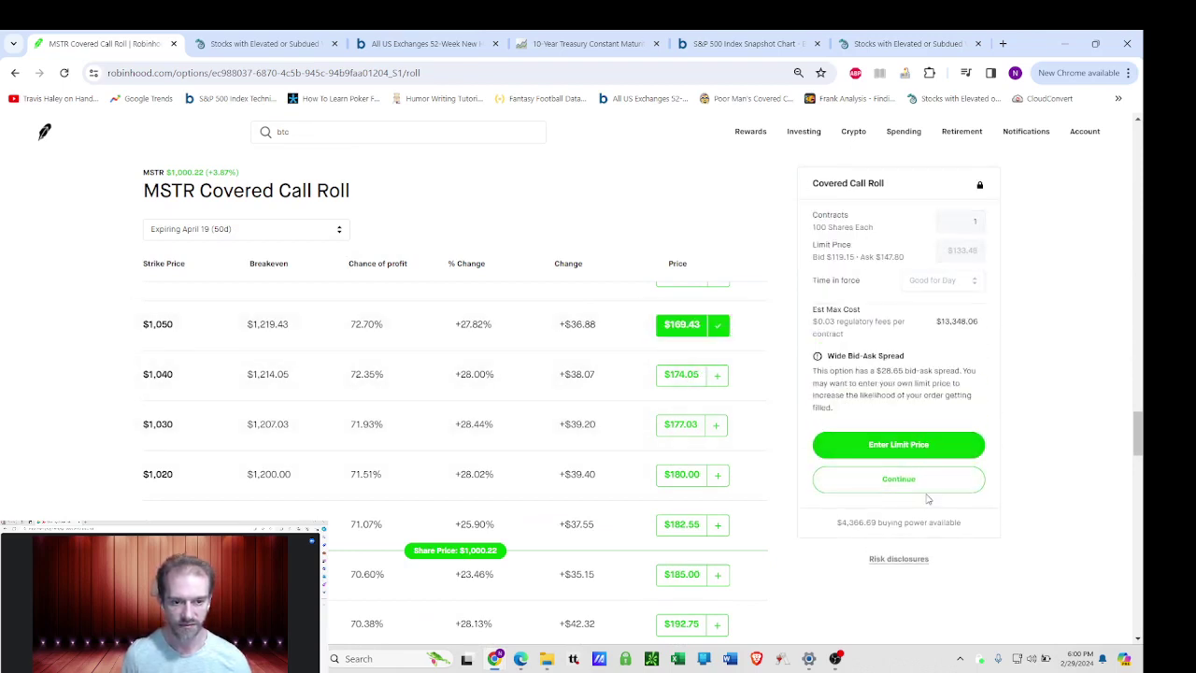
{"action": "left_click", "coordinate": [925, 480]}
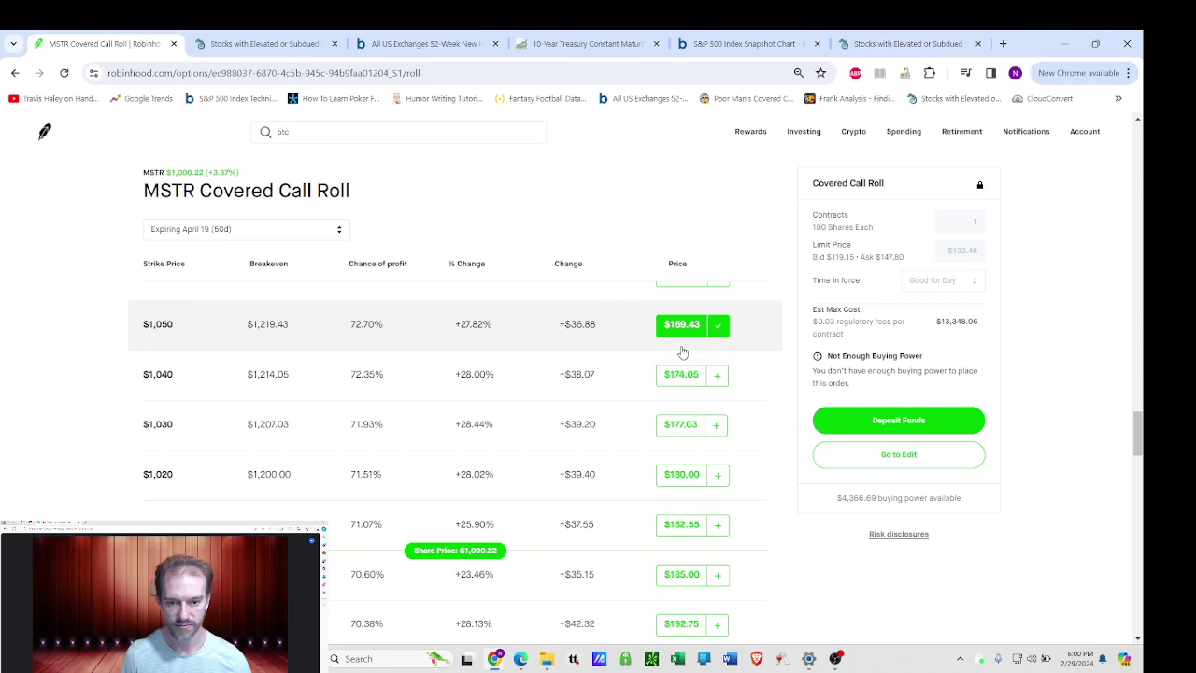
{"action": "left_click", "coordinate": [717, 326]}
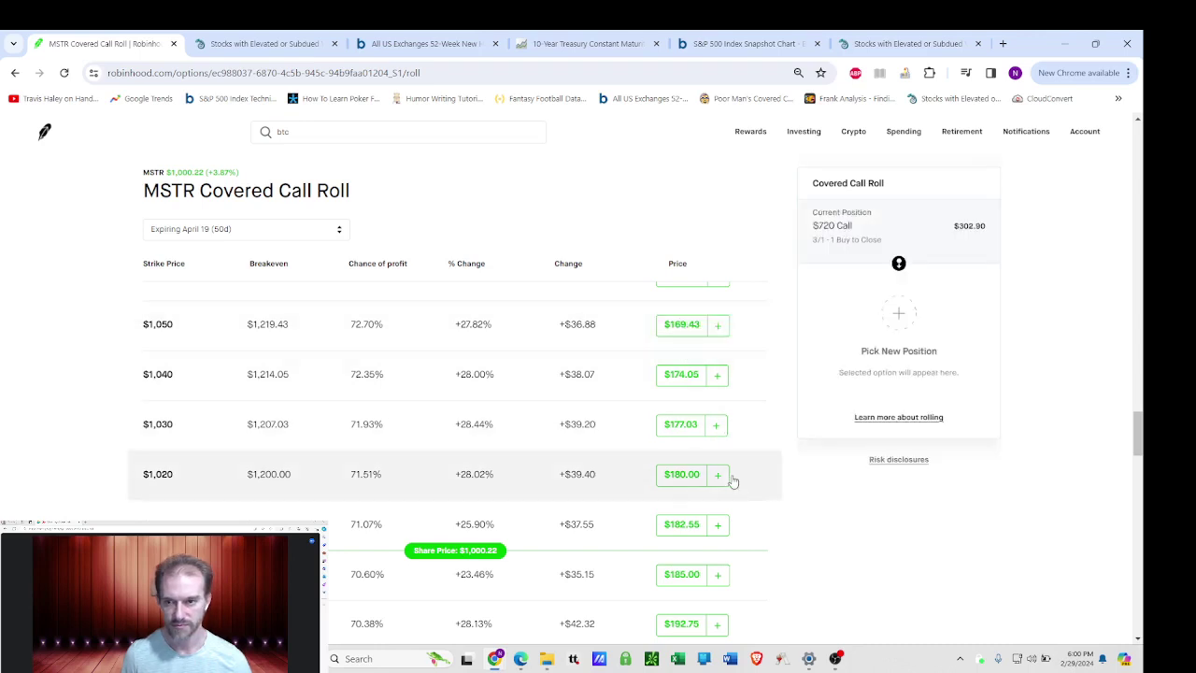
Preview the roll into the April 19 $1,000 call, and deselect that call.
{"action": "scroll", "coordinate": [735, 486], "scroll_direction": "down", "scroll_amount": 1}
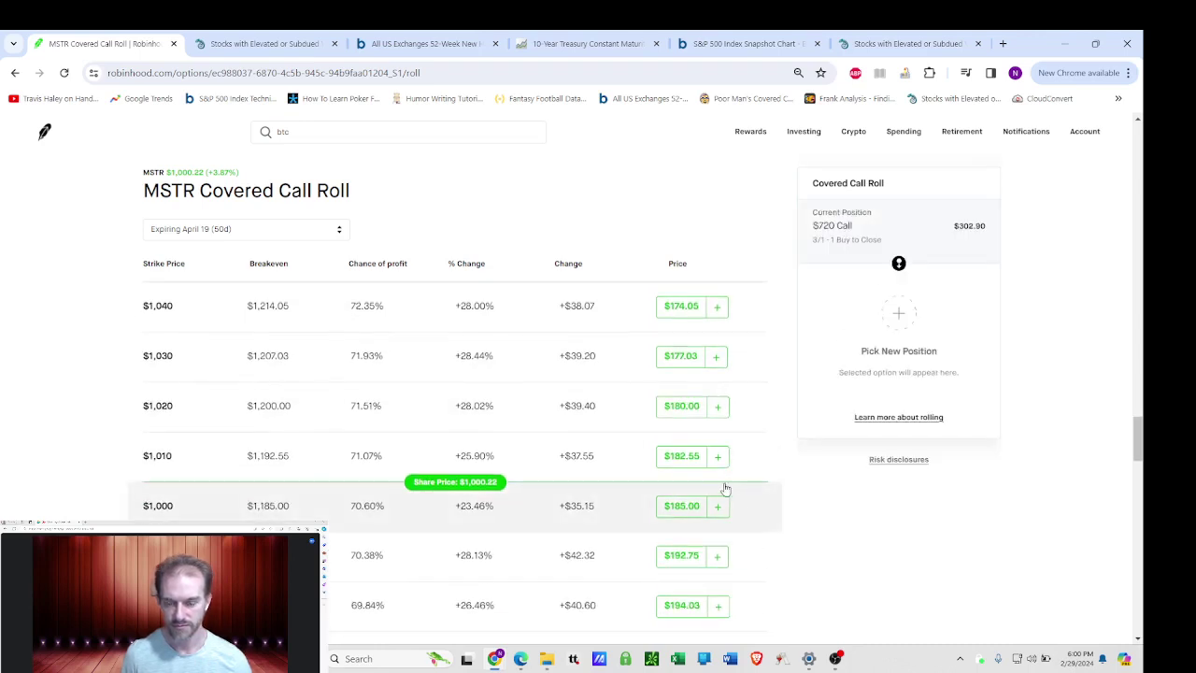
{"action": "scroll", "coordinate": [710, 496], "scroll_direction": "down", "scroll_amount": 1}
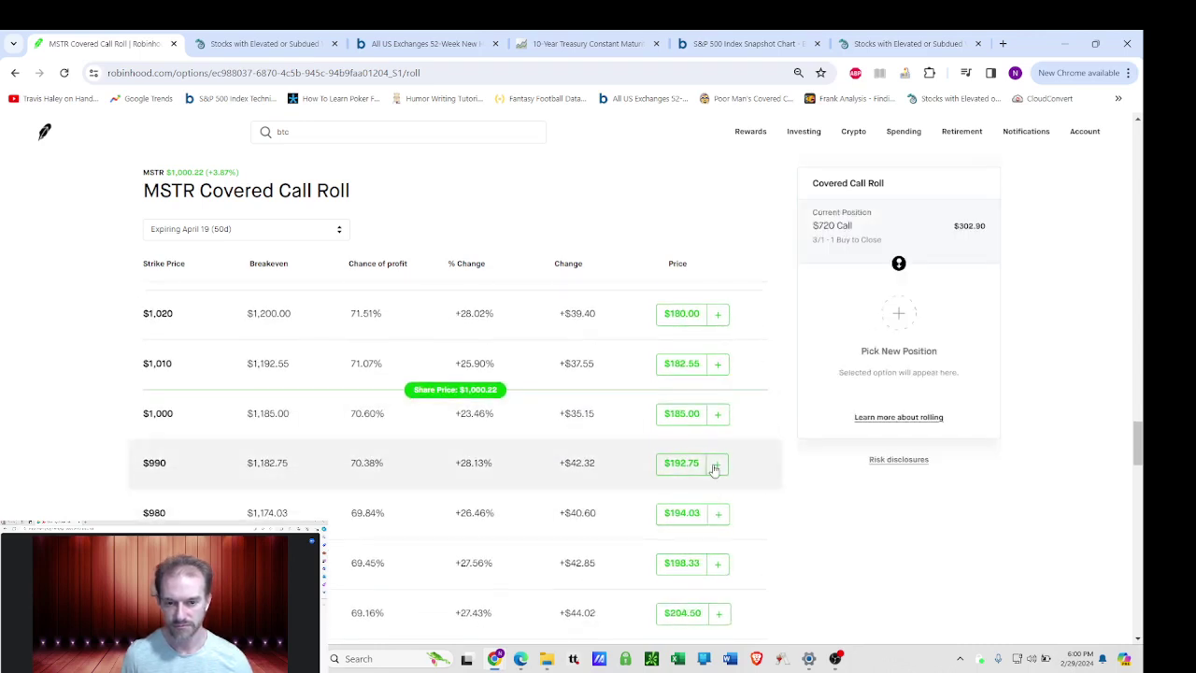
{"action": "left_click", "coordinate": [718, 414]}
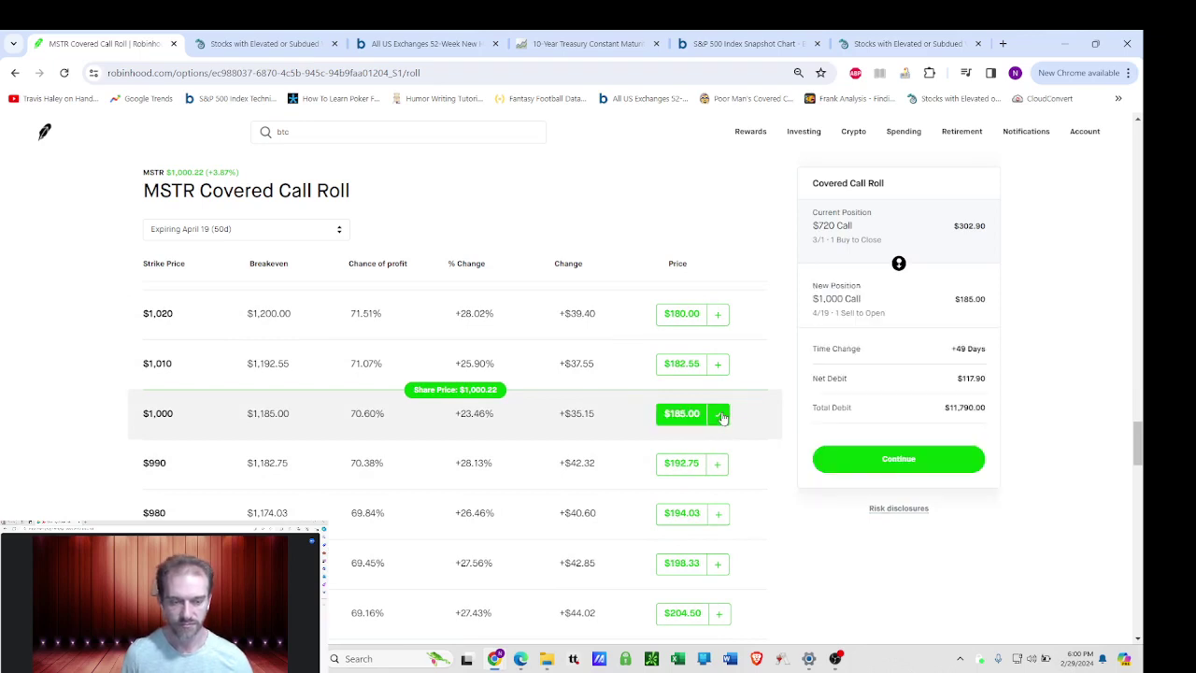
{"action": "left_click", "coordinate": [720, 416]}
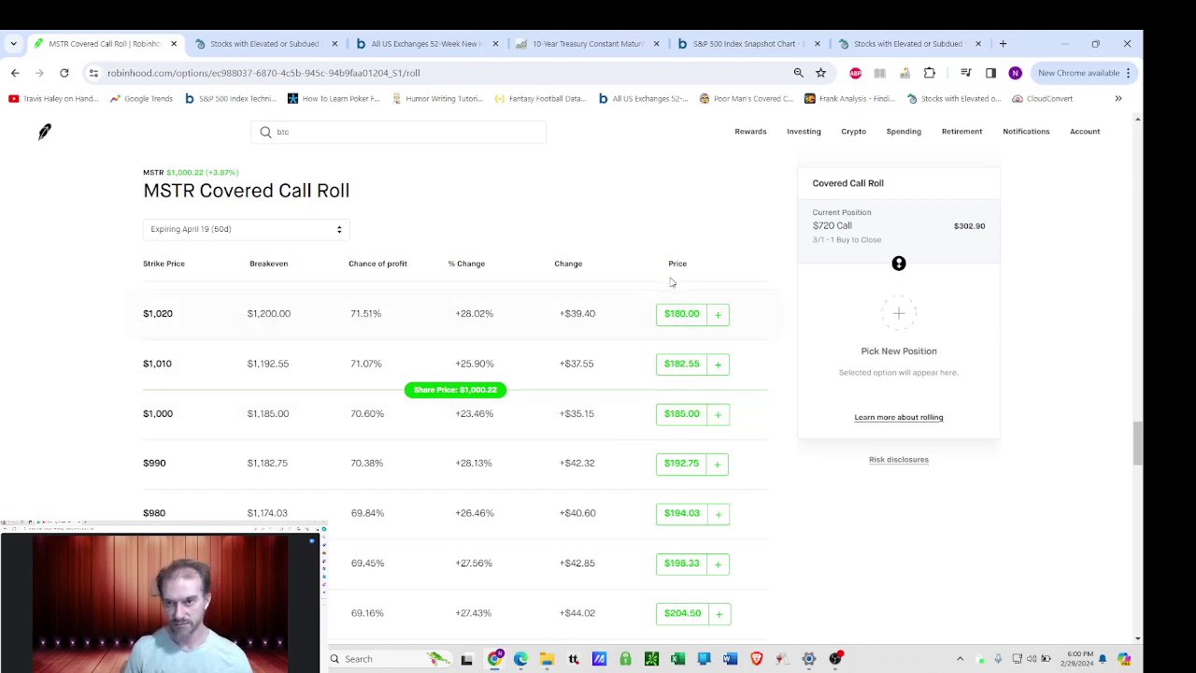
Return to the investing overview and review the held option positions and stock holdings.
{"action": "left_click", "coordinate": [800, 148]}
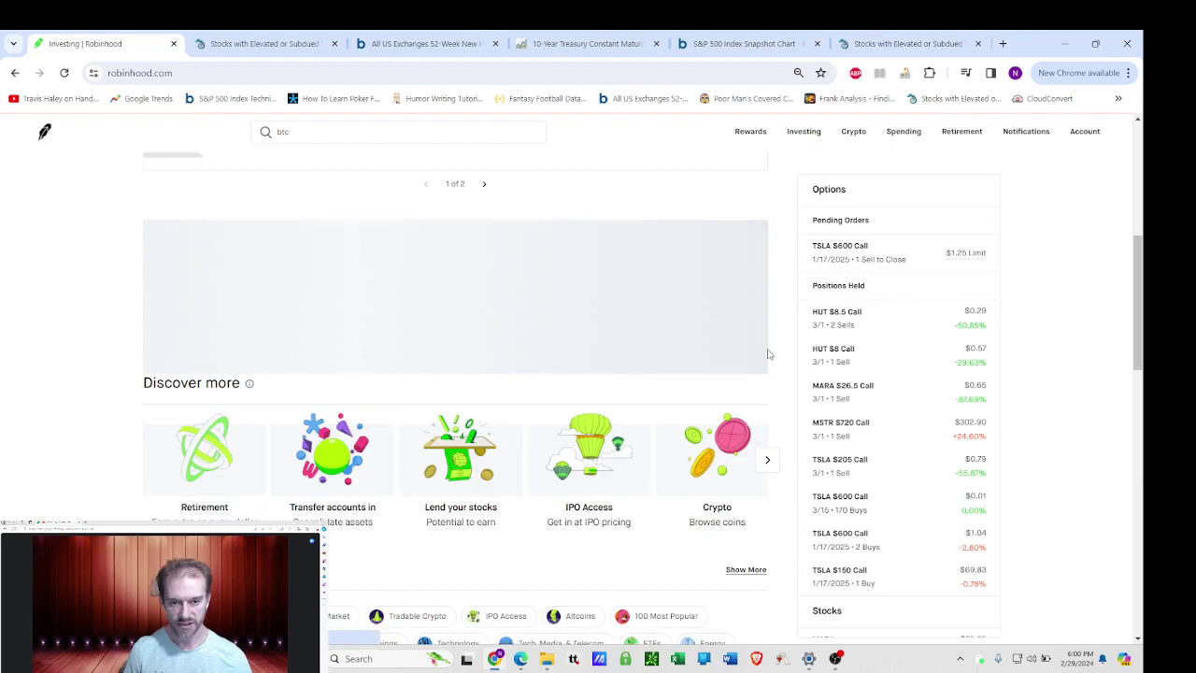
{"action": "scroll", "coordinate": [784, 381], "scroll_direction": "up", "scroll_amount": 5}
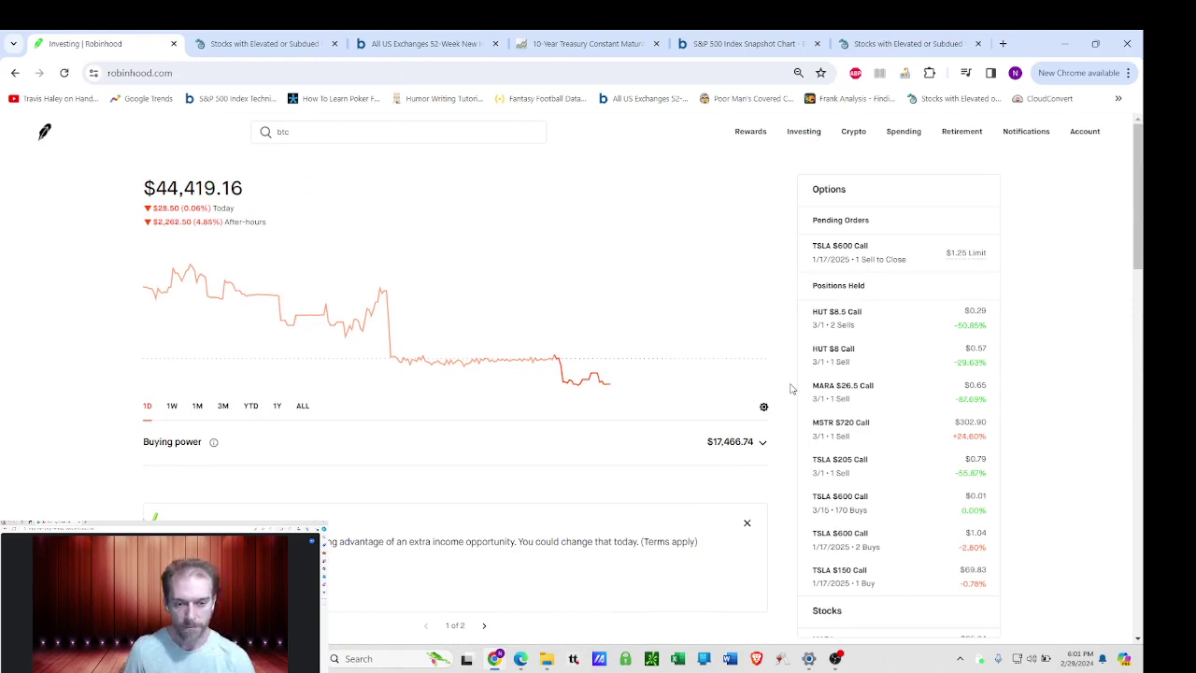
{"action": "scroll", "coordinate": [790, 388], "scroll_direction": "down", "scroll_amount": 2}
{"action": "scroll", "coordinate": [837, 400], "scroll_direction": "down", "scroll_amount": 3}
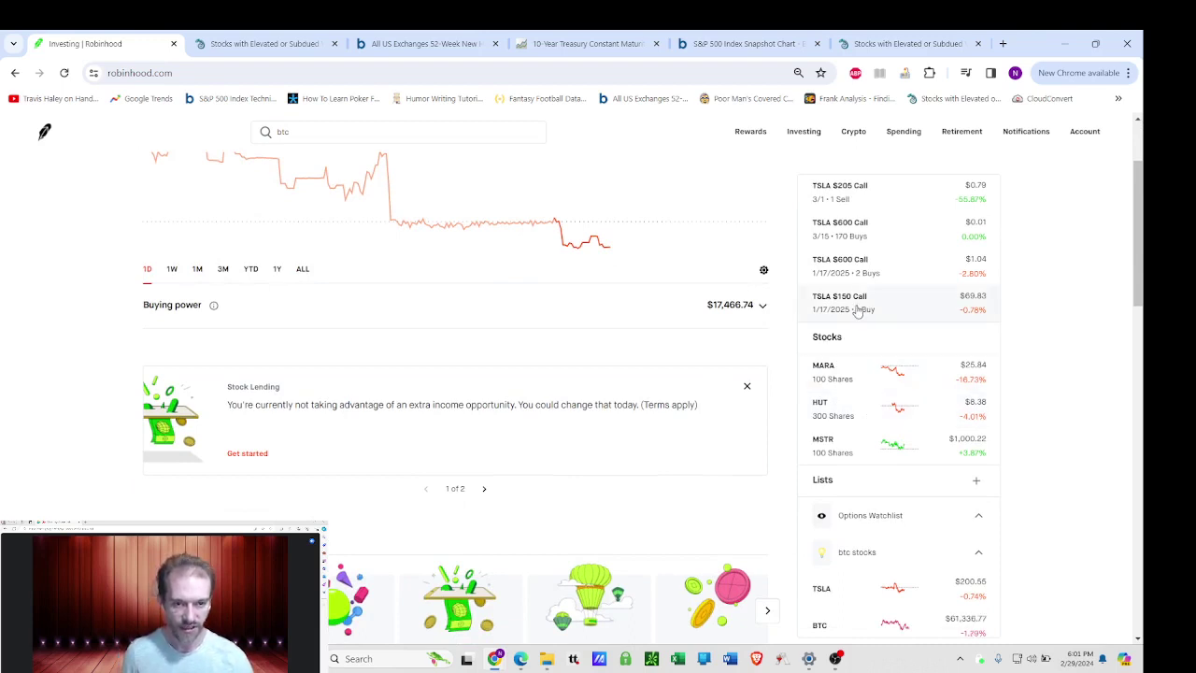
{"action": "scroll", "coordinate": [857, 308], "scroll_direction": "up", "scroll_amount": 1}
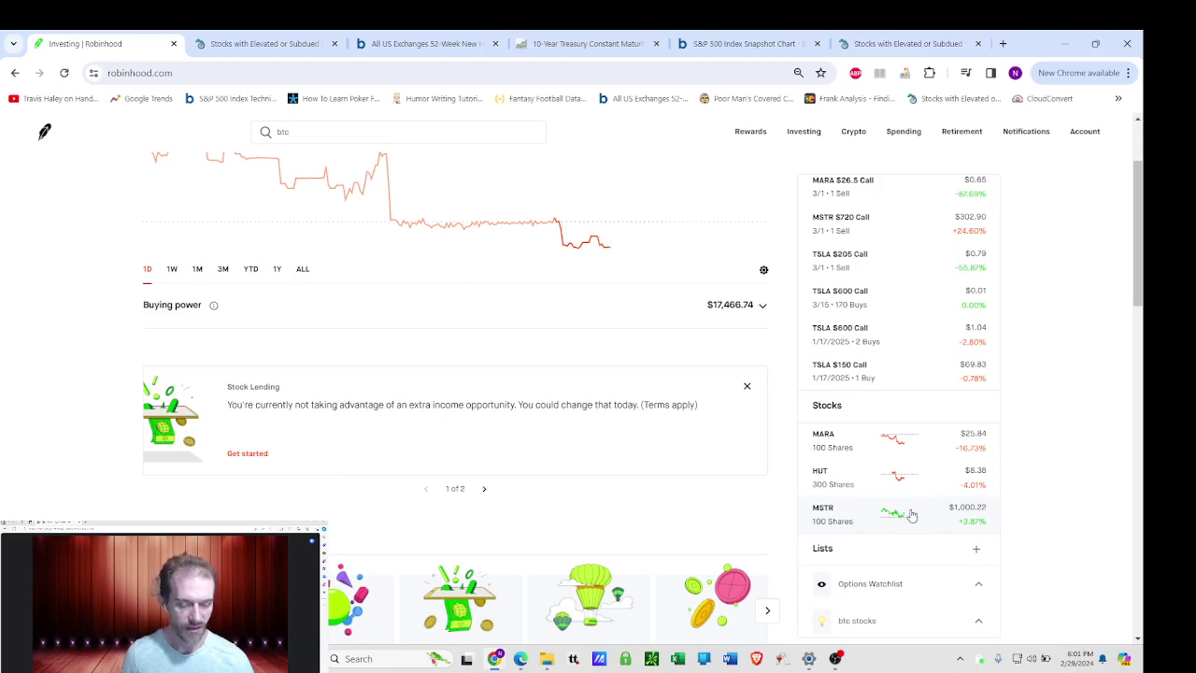
{"action": "scroll", "coordinate": [829, 483], "scroll_direction": "up", "scroll_amount": 3}
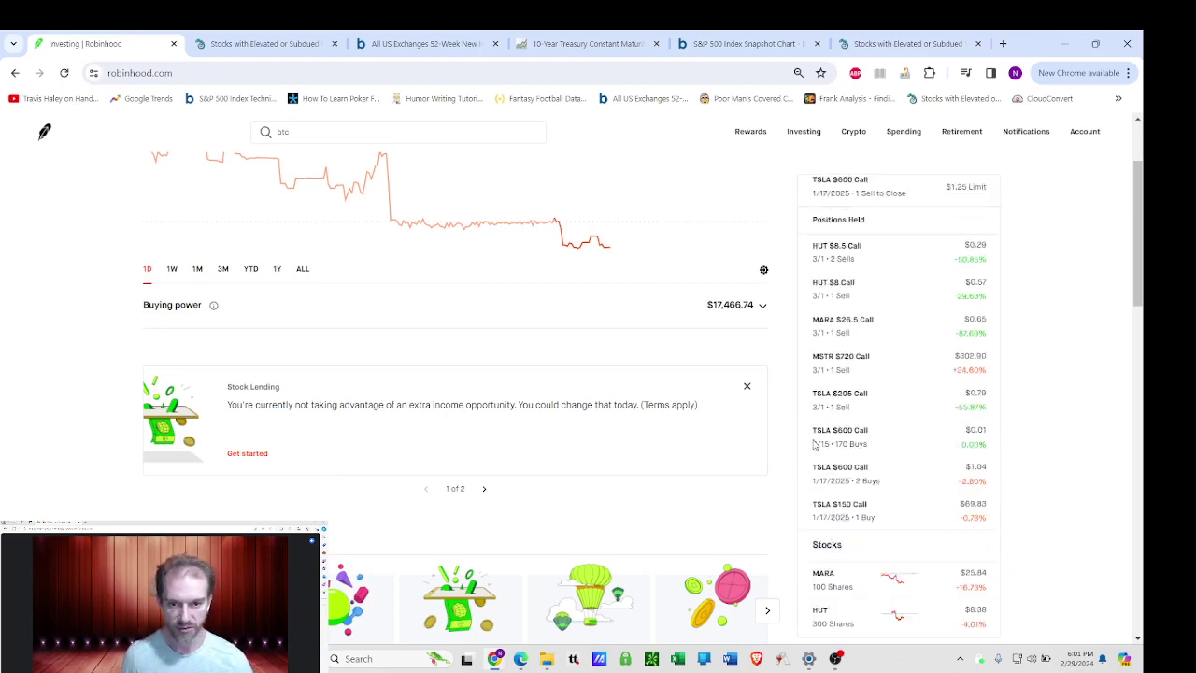
{"action": "scroll", "coordinate": [712, 396], "scroll_direction": "up", "scroll_amount": 2}
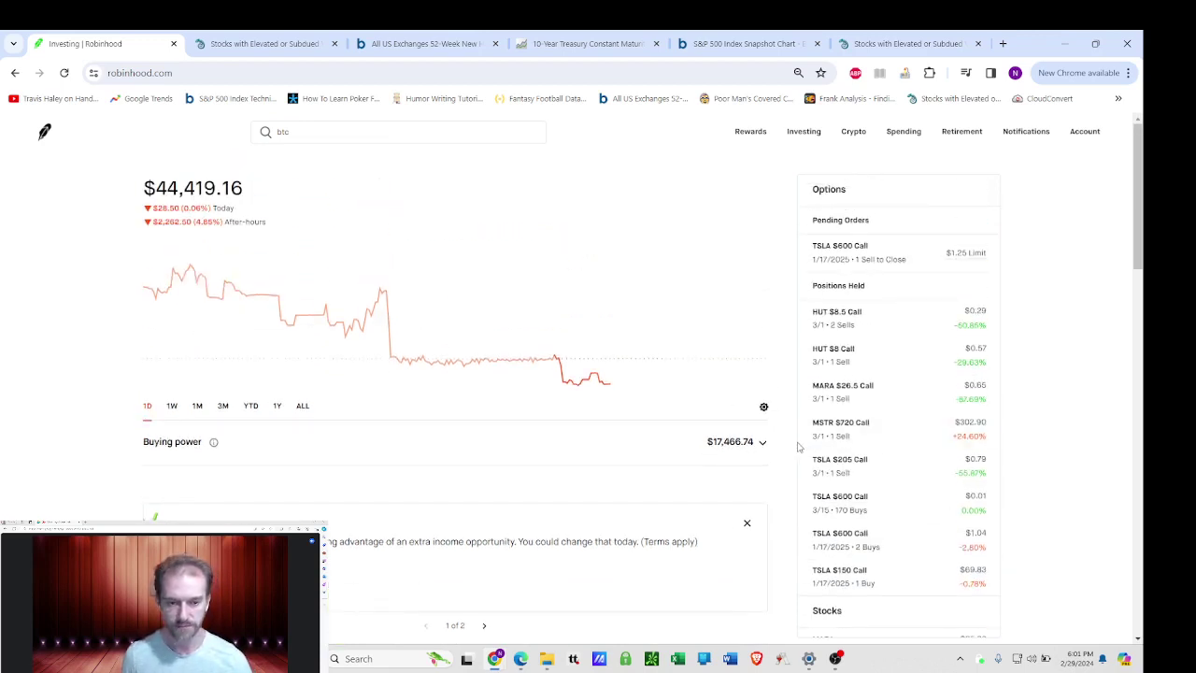
Open the option chain from the MSTR stock holding and set the expiration to January 17, 2025.
{"action": "scroll", "coordinate": [830, 449], "scroll_direction": "down", "scroll_amount": 3}
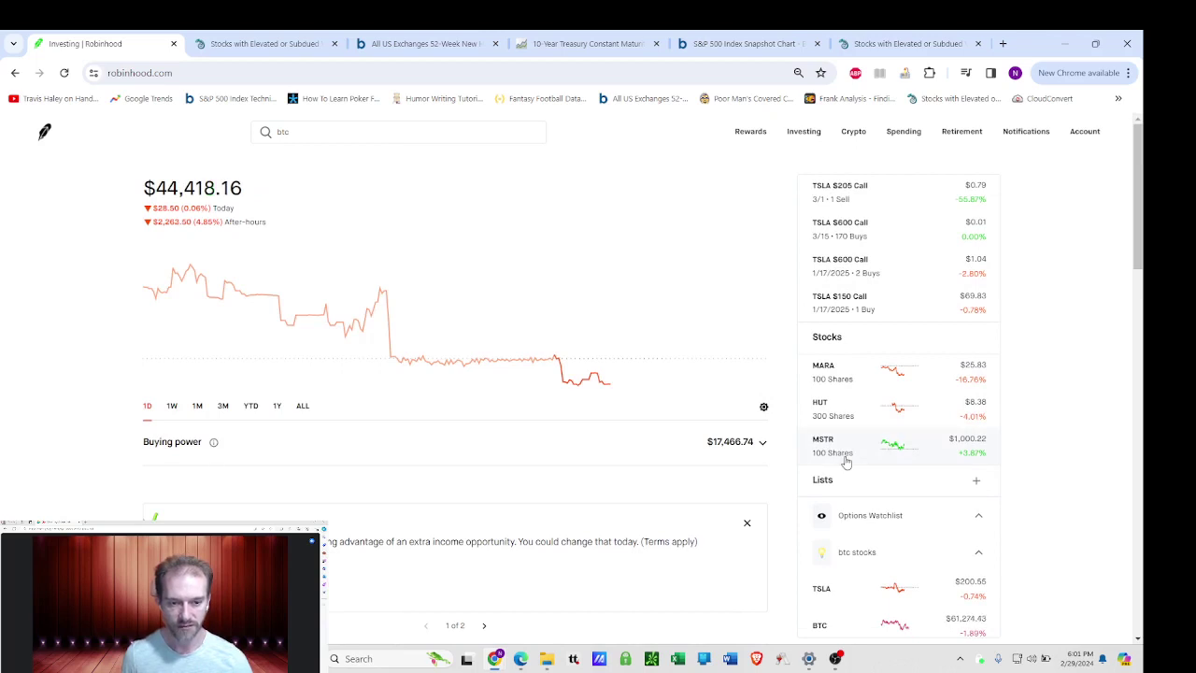
{"action": "scroll", "coordinate": [846, 462], "scroll_direction": "down", "scroll_amount": 1}
{"action": "left_click", "coordinate": [844, 374]}
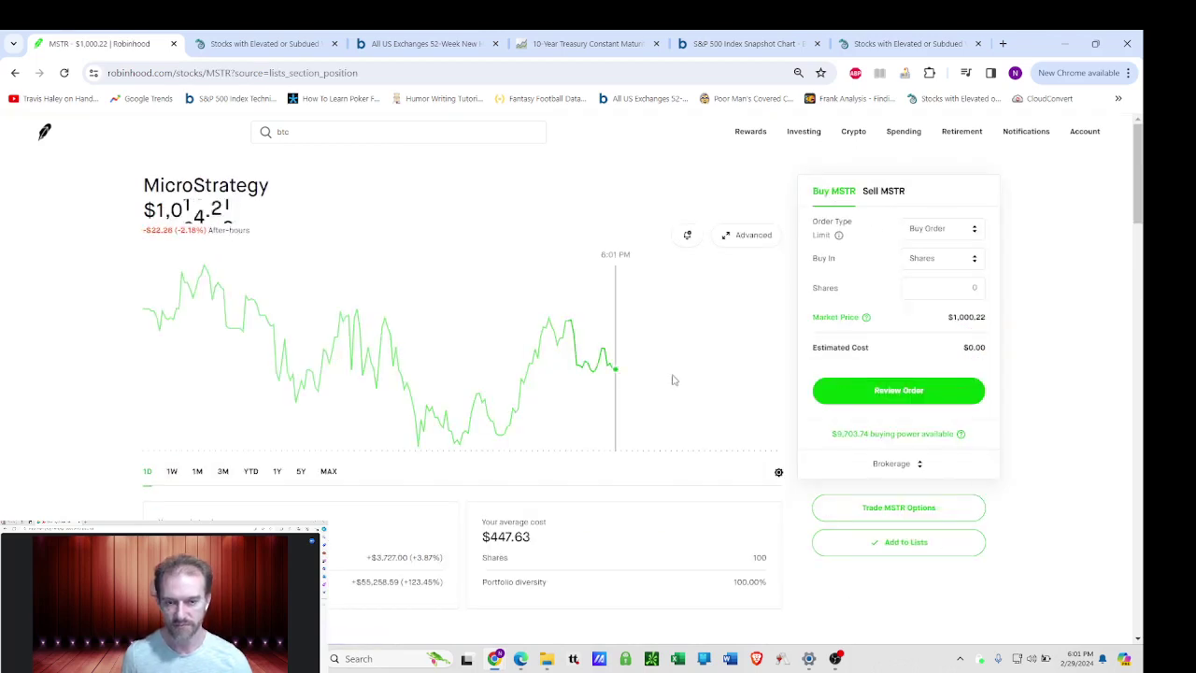
{"action": "left_click", "coordinate": [866, 512]}
{"action": "left_click", "coordinate": [474, 245]}
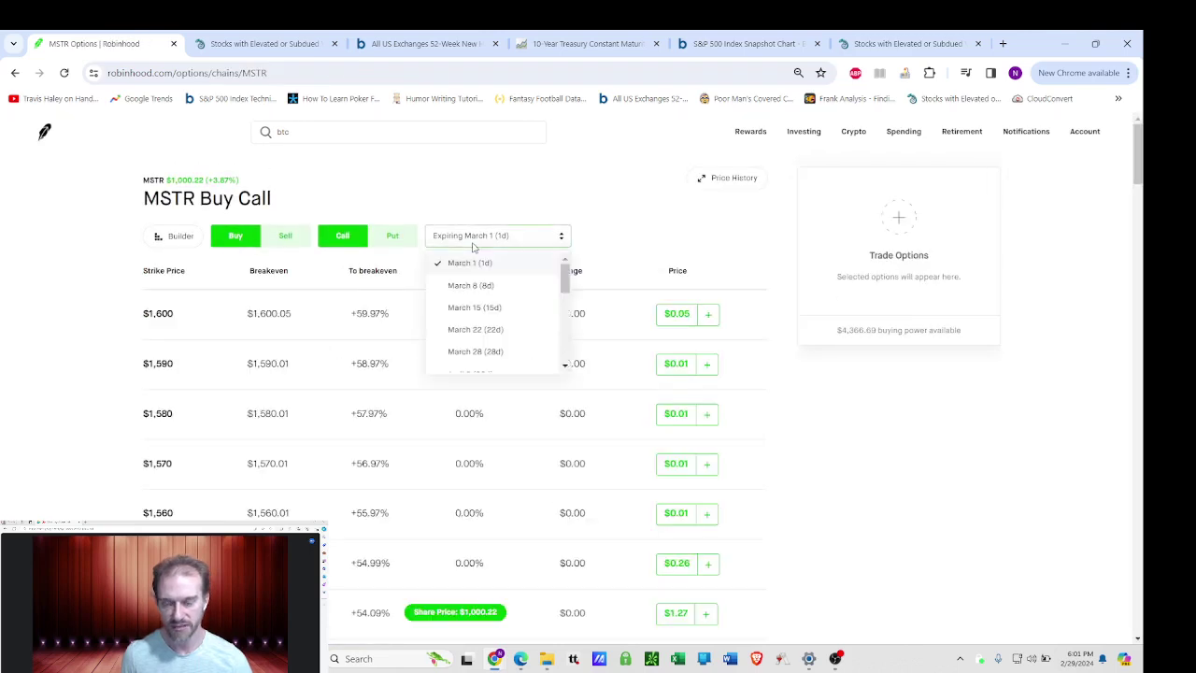
{"action": "left_click_drag", "start_coordinate": [565, 281], "coordinate": [565, 348]}
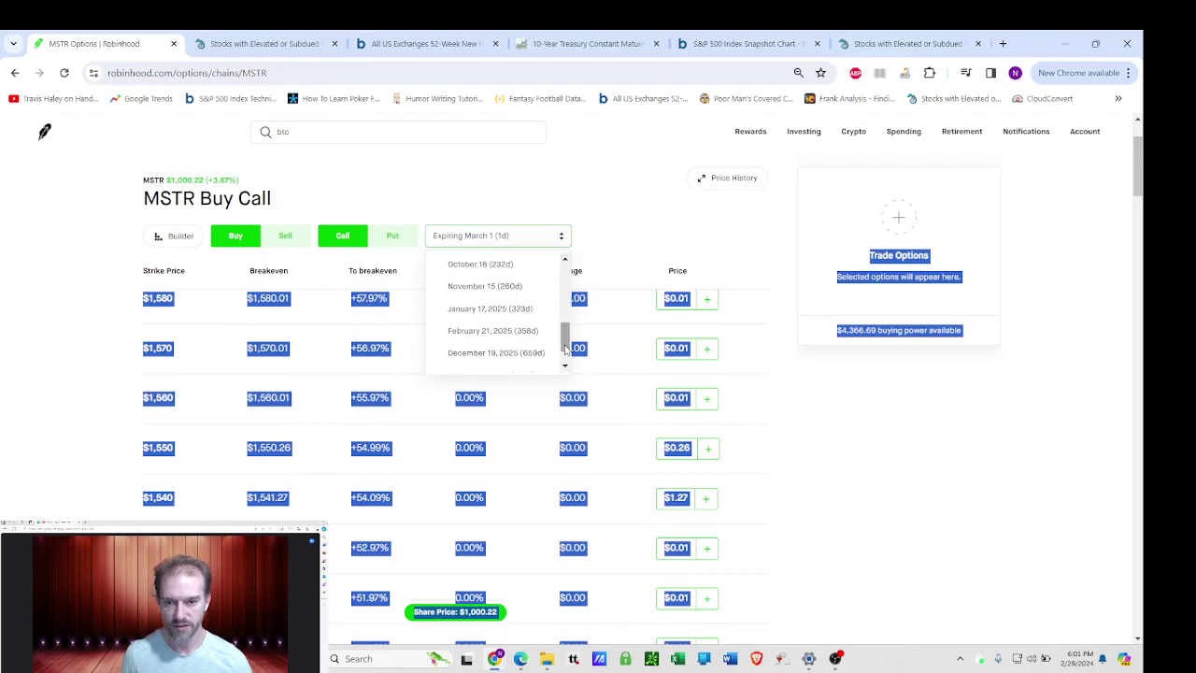
{"action": "left_click", "coordinate": [496, 310]}
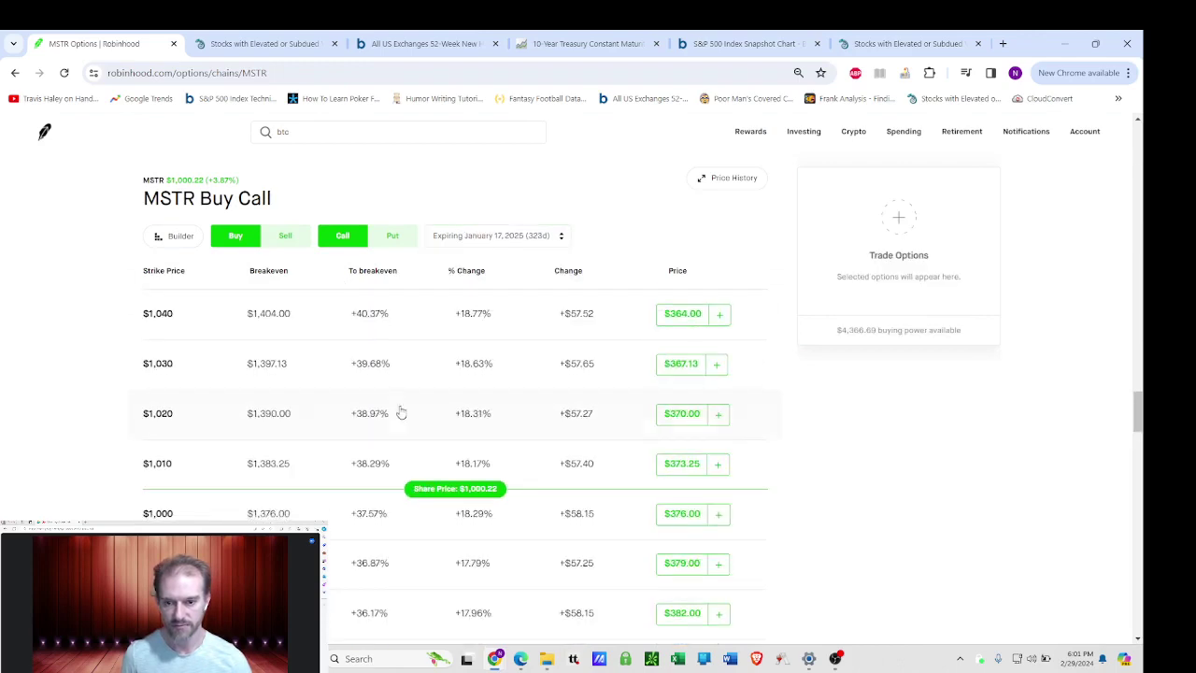
Select the January 17, 2025 $800 MSTR call to buy at $447.00.
{"action": "scroll", "coordinate": [401, 413], "scroll_direction": "down", "scroll_amount": 10}
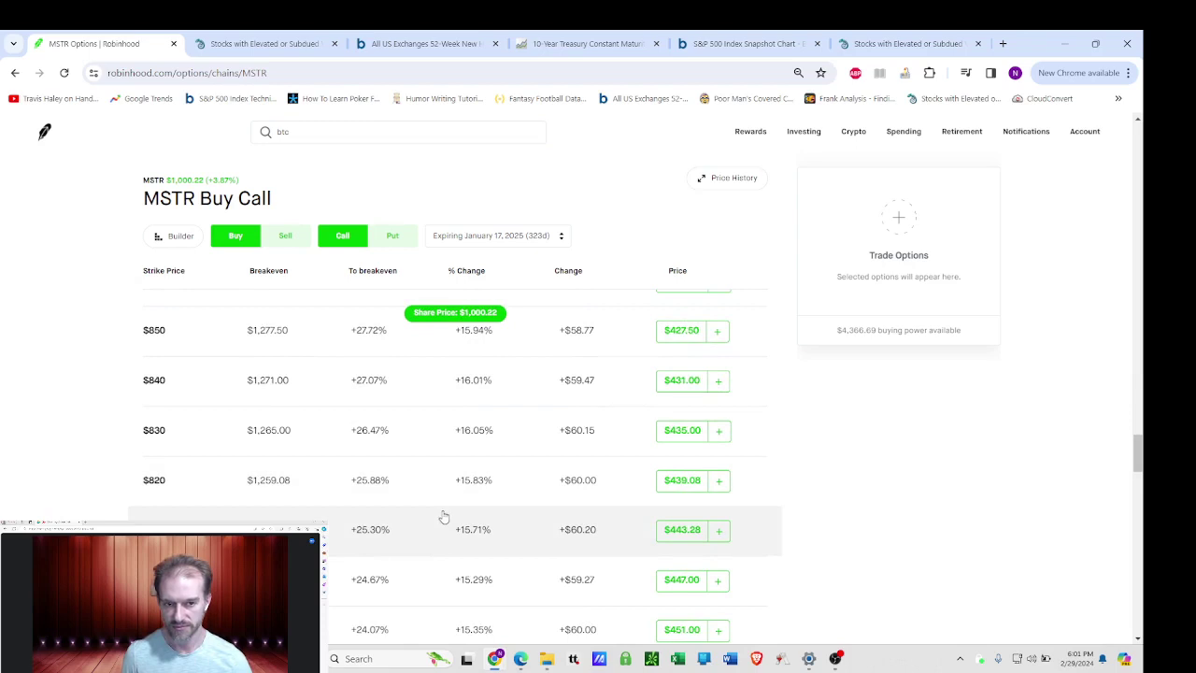
{"action": "scroll", "coordinate": [444, 517], "scroll_direction": "down", "scroll_amount": 1}
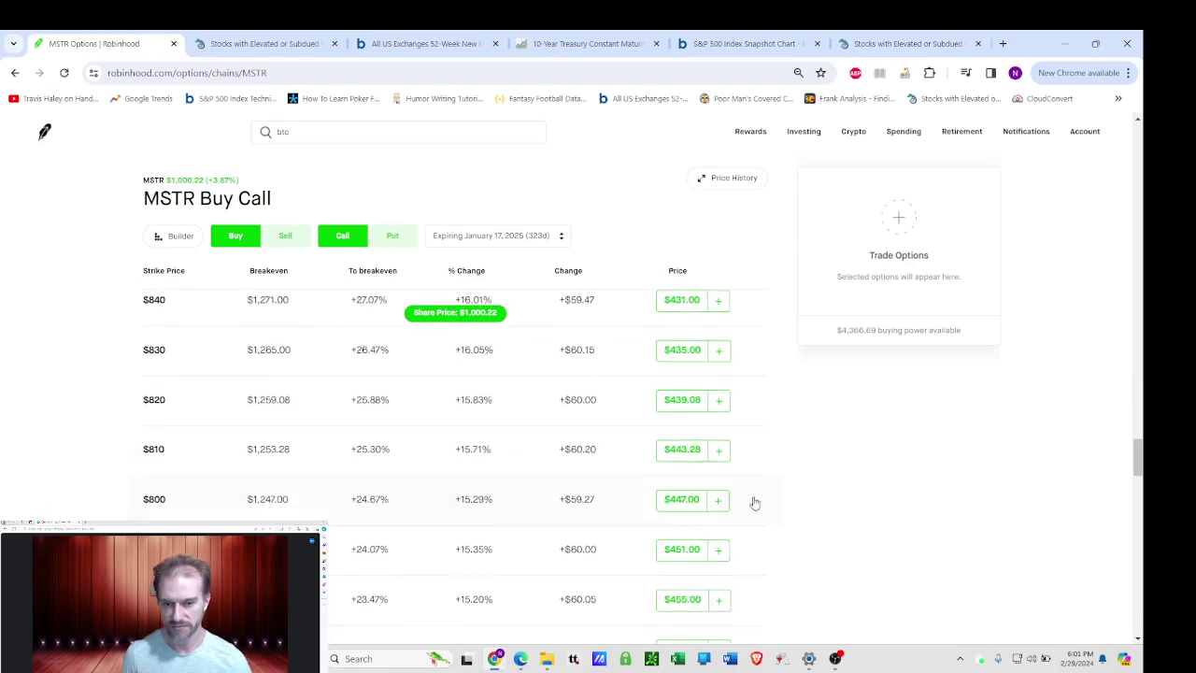
{"action": "left_click", "coordinate": [719, 501]}
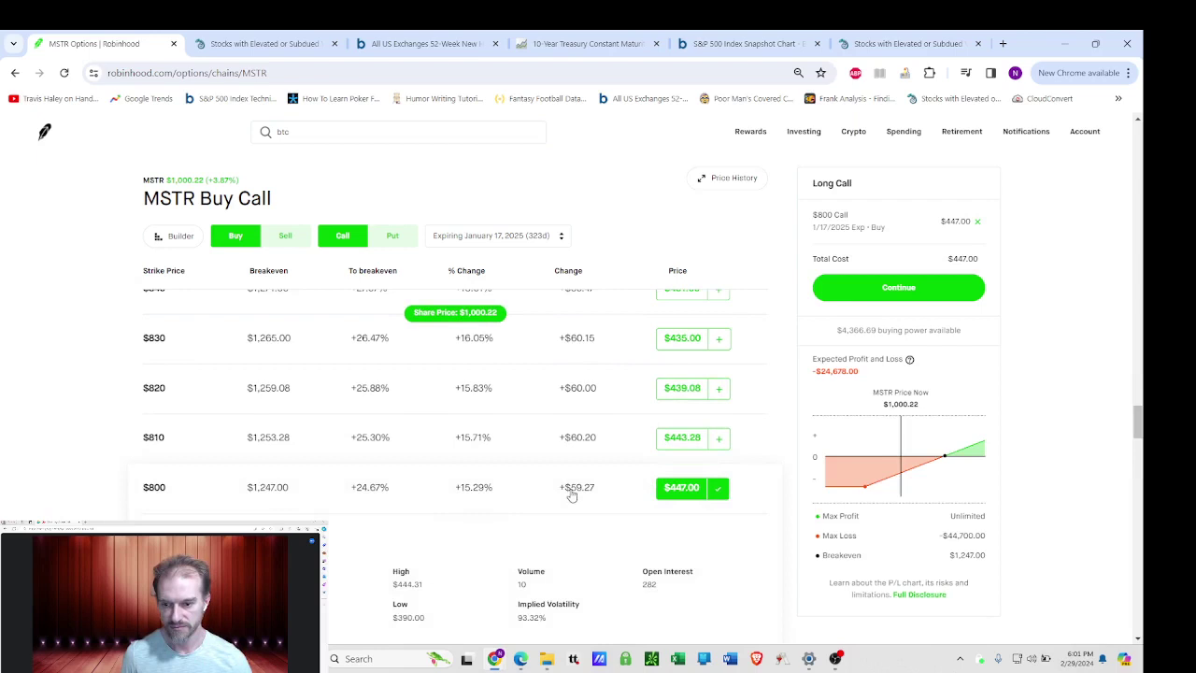
Examine the contract details and Greeks of the selected January 17, 2025 $800 MSTR call.
{"action": "scroll", "coordinate": [568, 489], "scroll_direction": "down", "scroll_amount": 1}
{"action": "scroll", "coordinate": [561, 487], "scroll_direction": "down", "scroll_amount": 1}
{"action": "scroll", "coordinate": [561, 467], "scroll_direction": "up", "scroll_amount": 1}
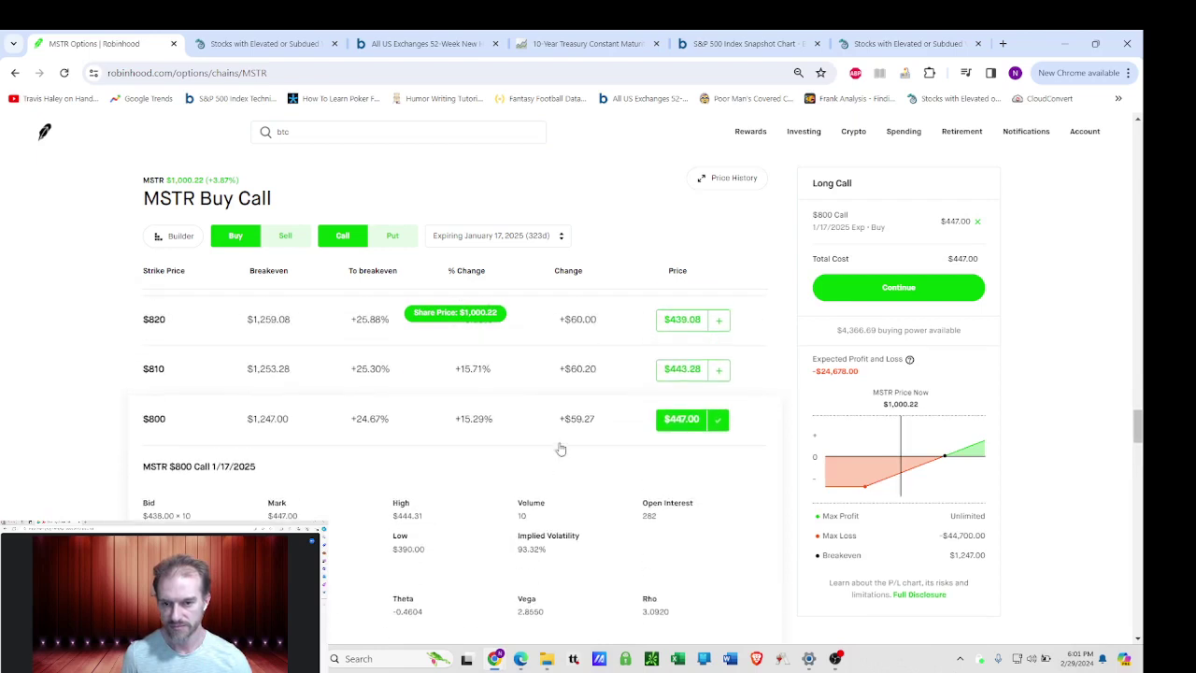
{"action": "left_click", "coordinate": [567, 437]}
{"action": "scroll", "coordinate": [567, 437], "scroll_direction": "up", "scroll_amount": 6}
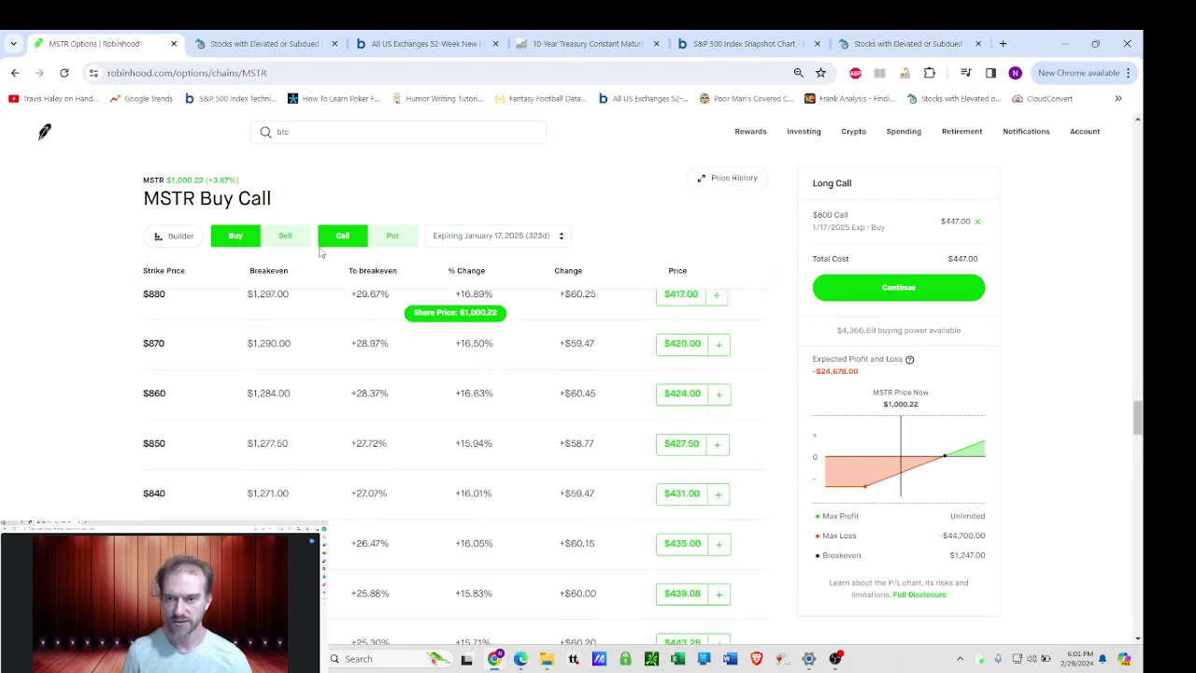
Leave the option chain for the MSTR stock page and view its price chart and share position.
{"action": "left_click", "coordinate": [213, 185]}
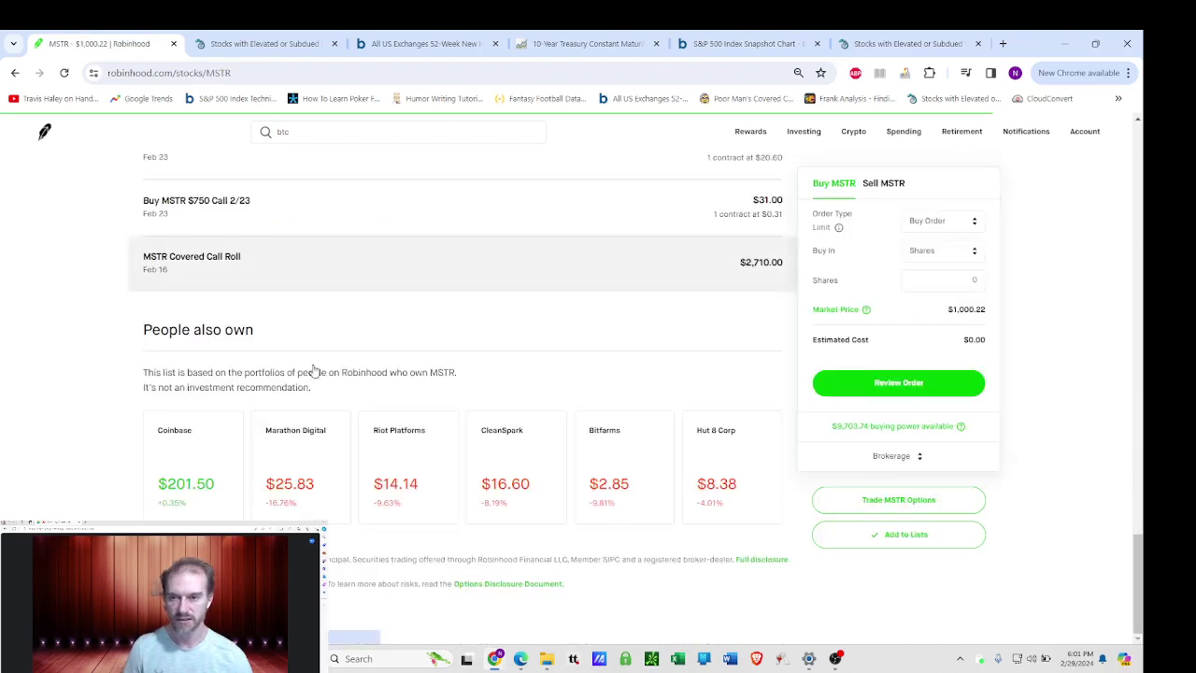
{"action": "scroll", "coordinate": [312, 374], "scroll_direction": "up", "scroll_amount": 10}
{"action": "scroll", "coordinate": [397, 375], "scroll_direction": "up", "scroll_amount": 10}
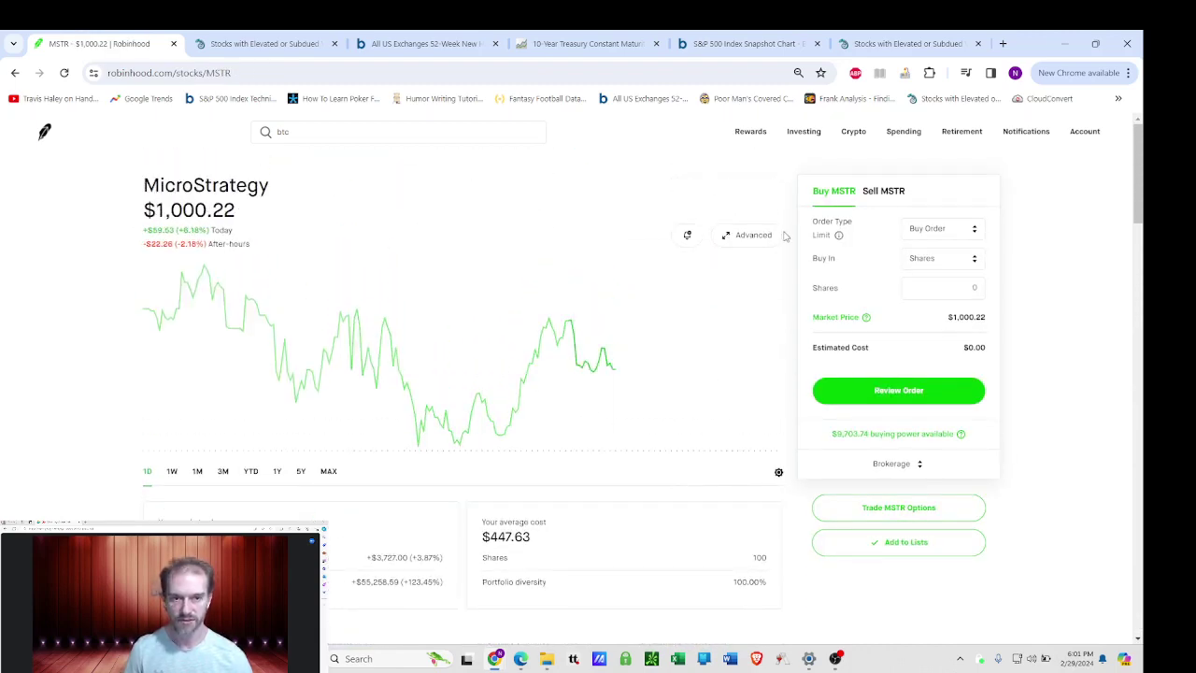
Go back to the investing overview and review the pending option order, held option positions and stock holdings.
{"action": "left_click", "coordinate": [804, 130]}
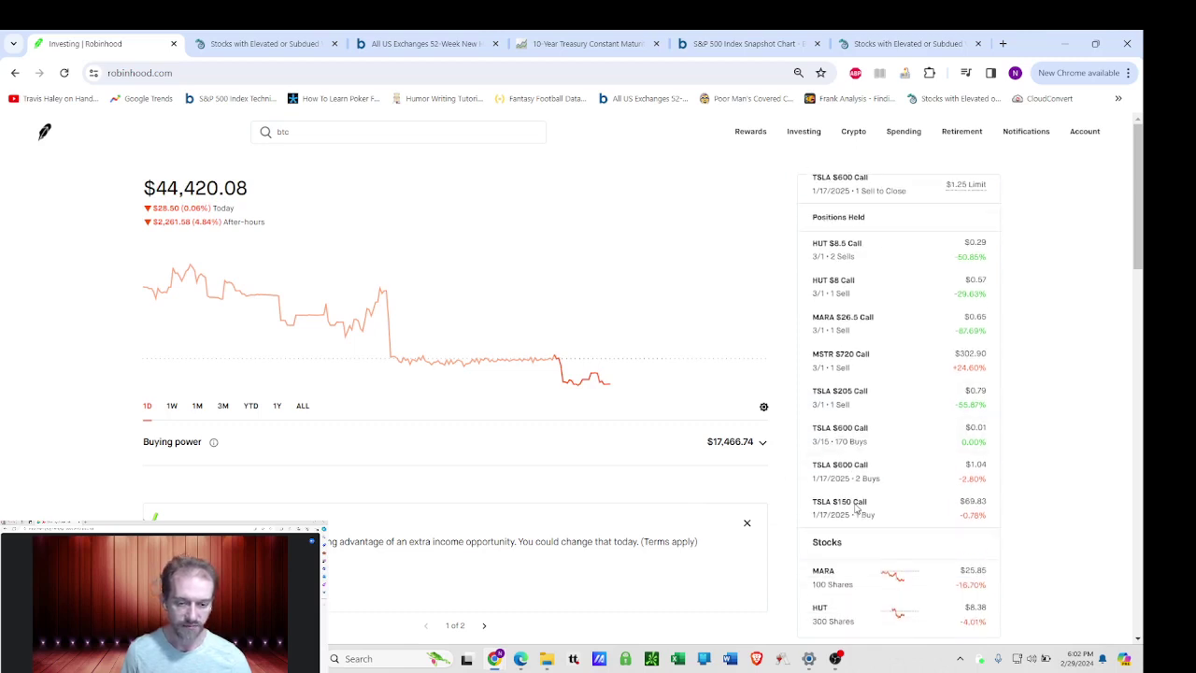
{"action": "scroll", "coordinate": [854, 509], "scroll_direction": "down", "scroll_amount": 3}
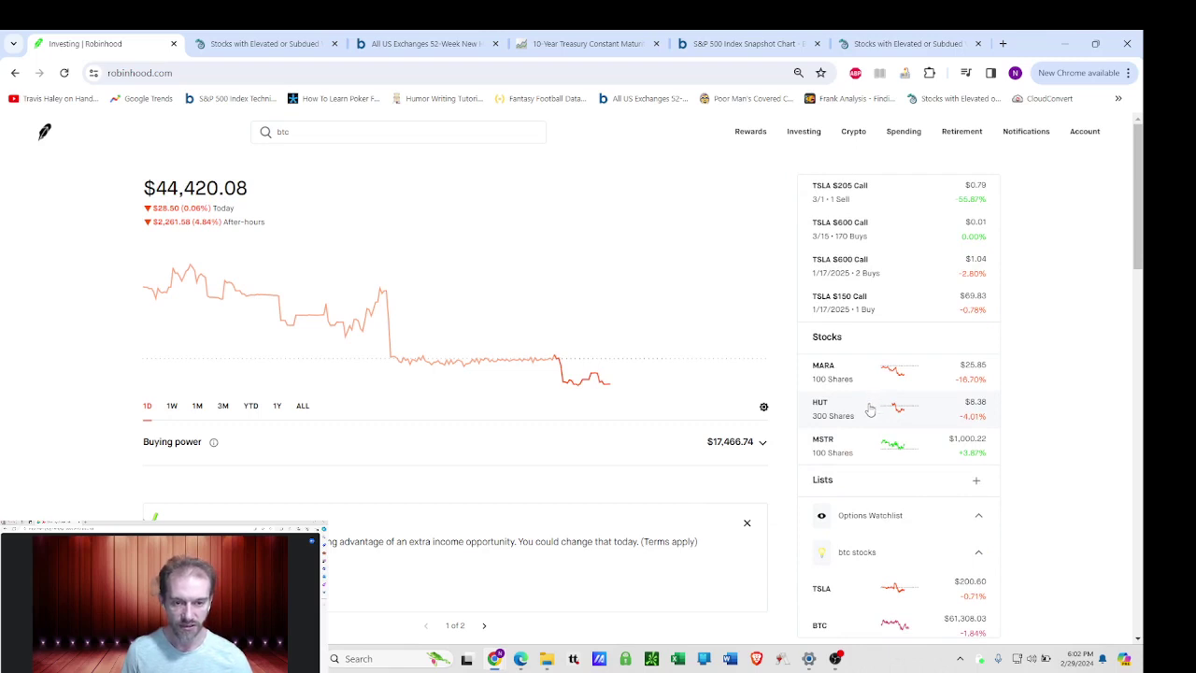
{"action": "scroll", "coordinate": [841, 411], "scroll_direction": "up", "scroll_amount": 3}
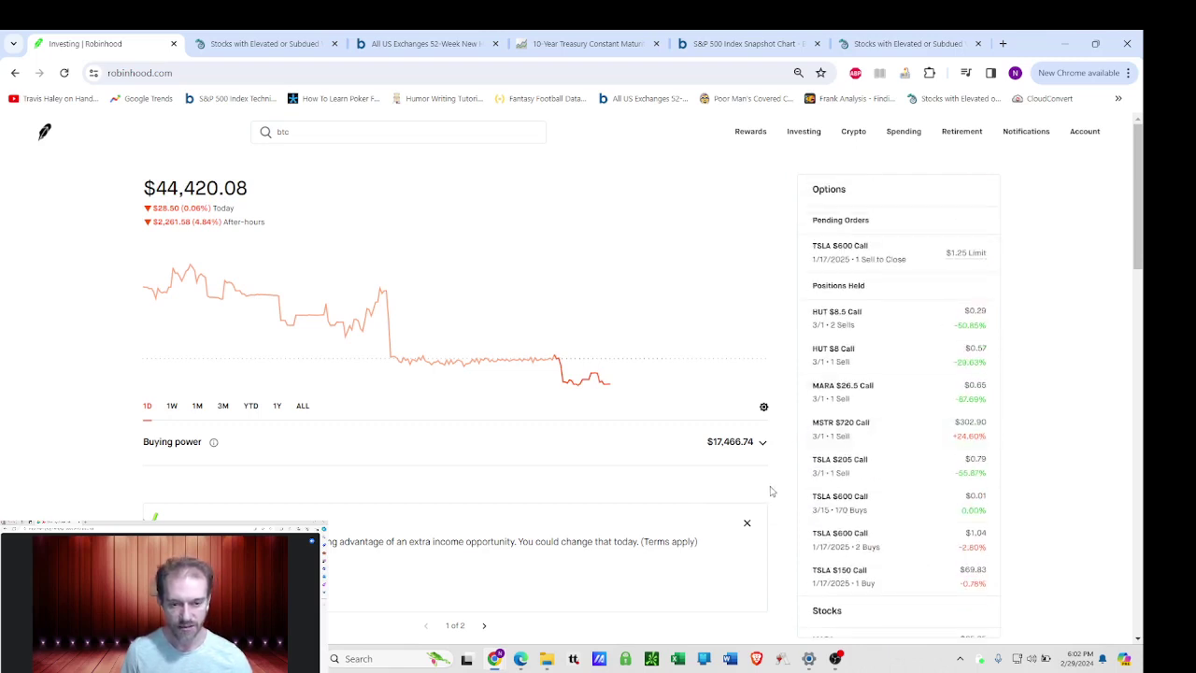